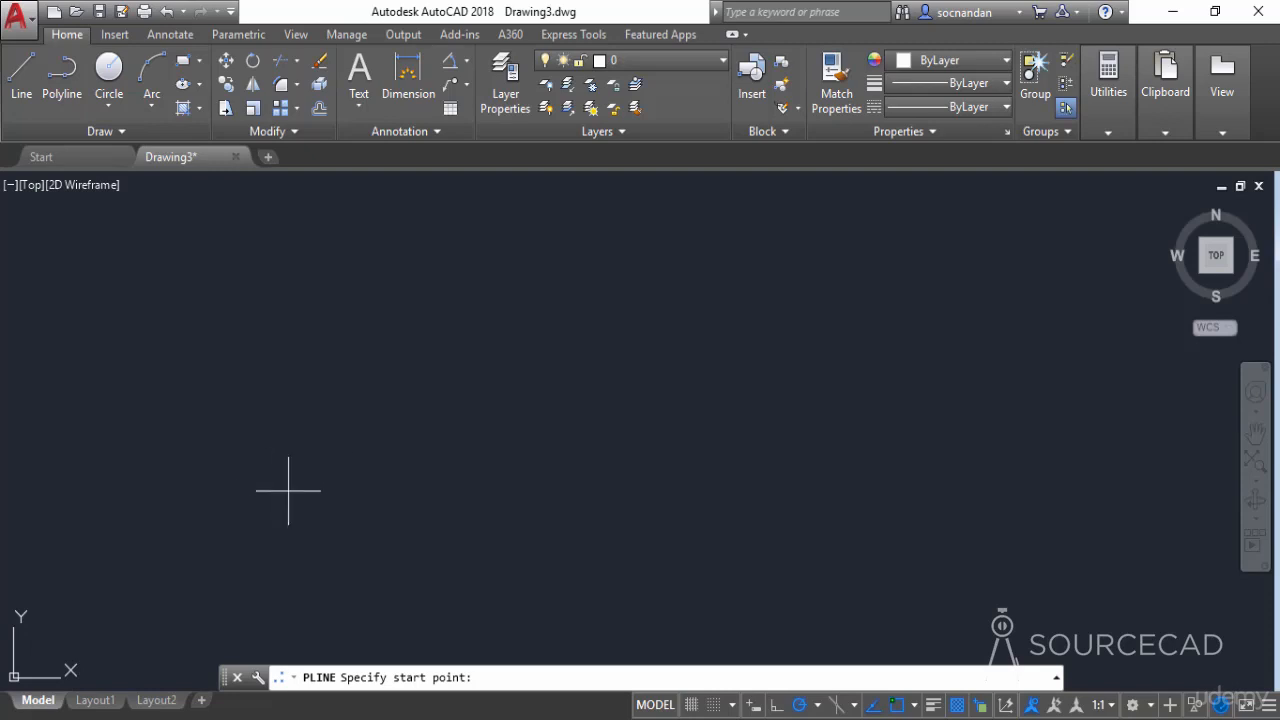
# - Draw a right triangle as one continuous polyline, ending back at its start point
pyautogui.click(288, 490)
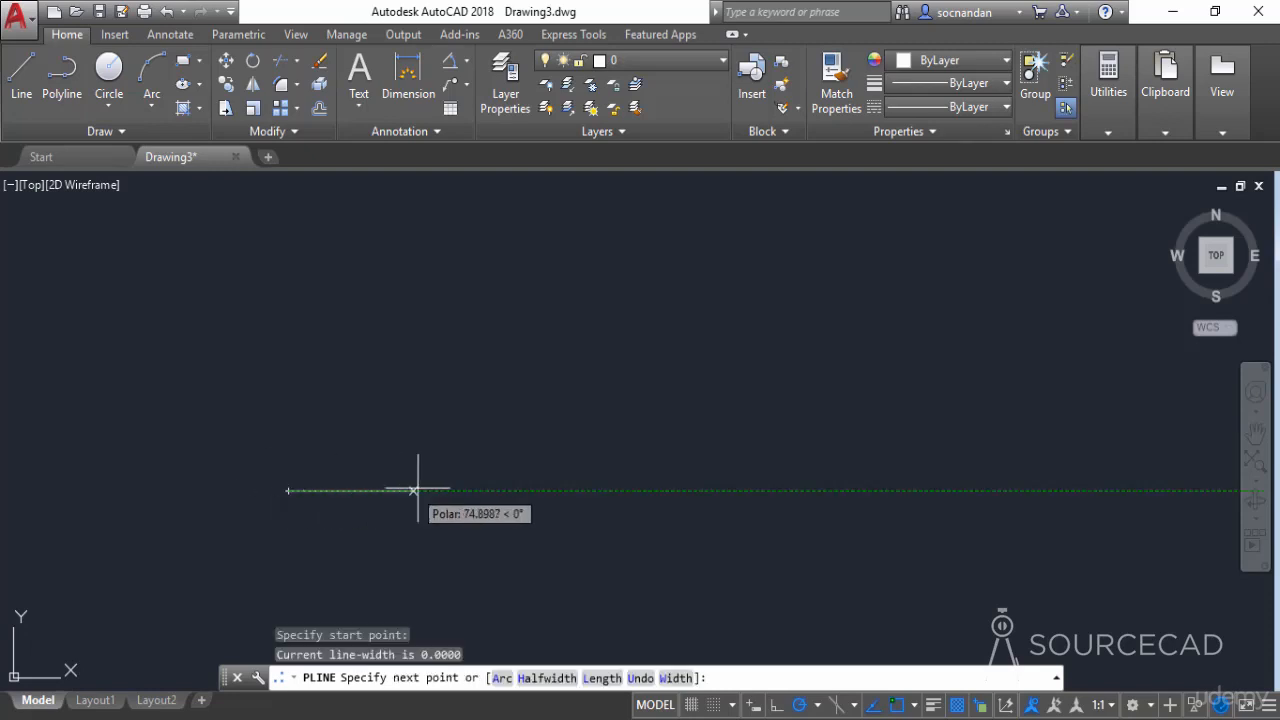
pyautogui.click(534, 491)
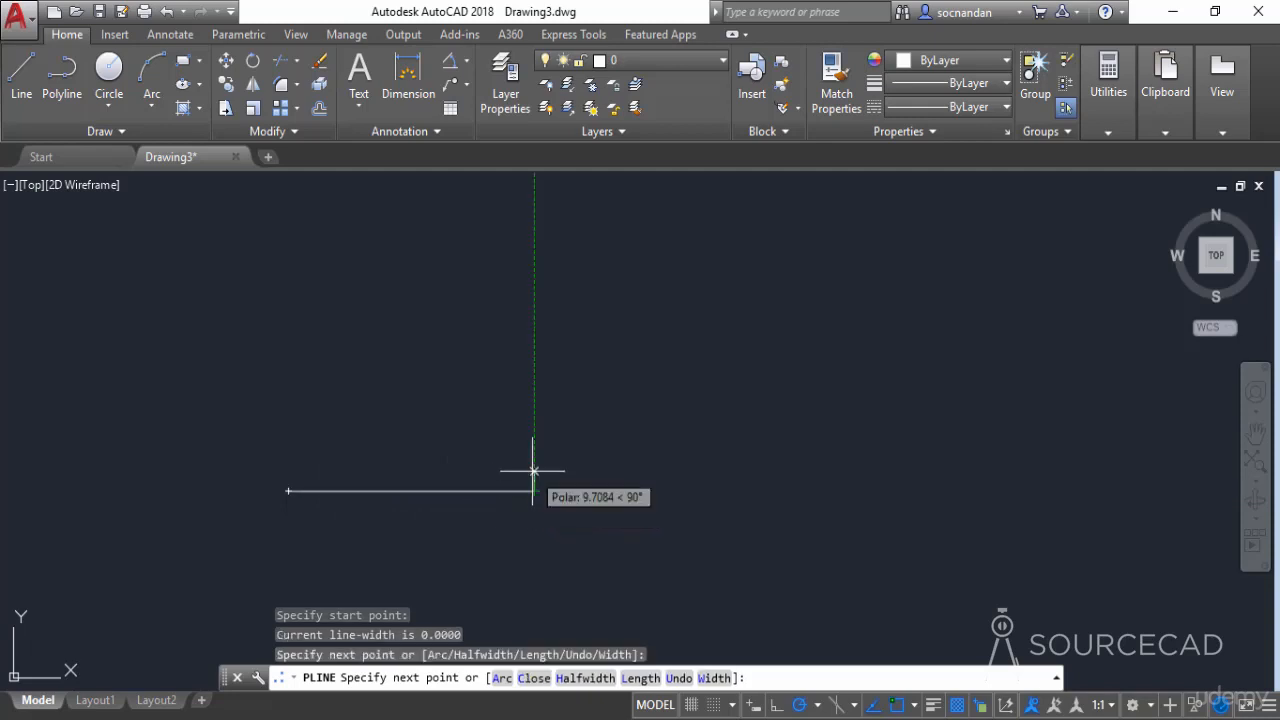
pyautogui.click(534, 331)
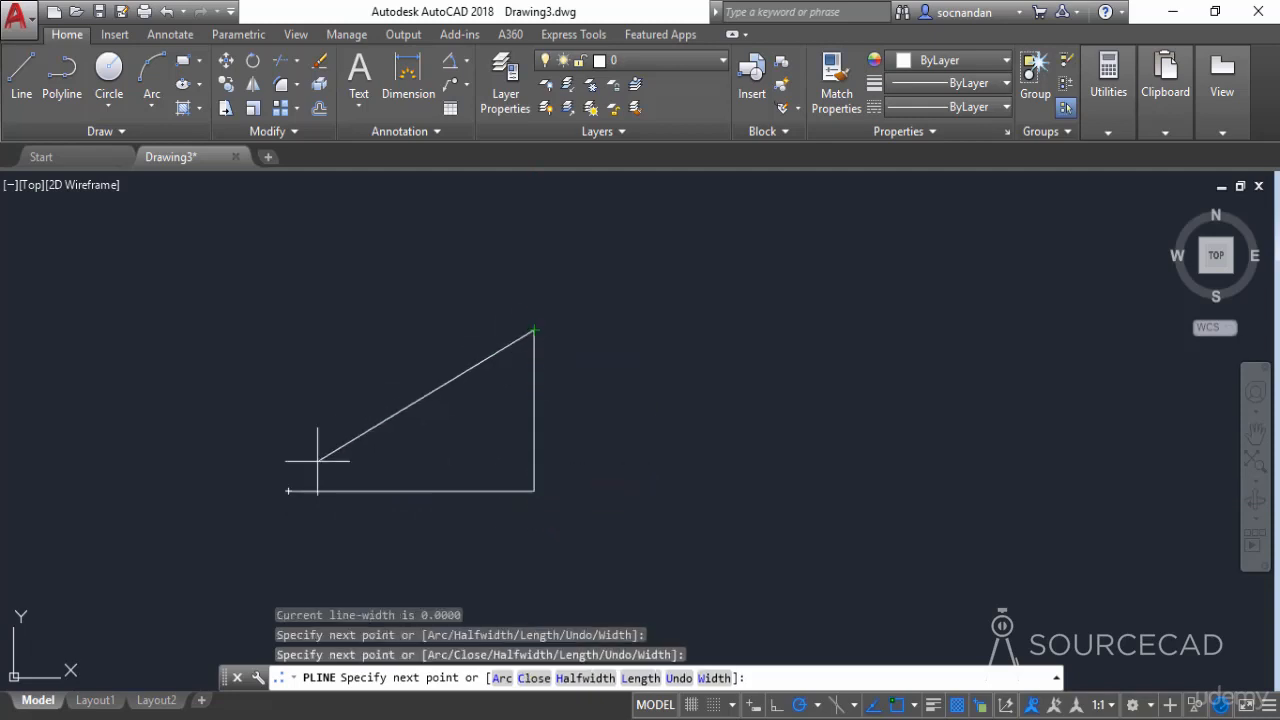
pyautogui.click(288, 490)
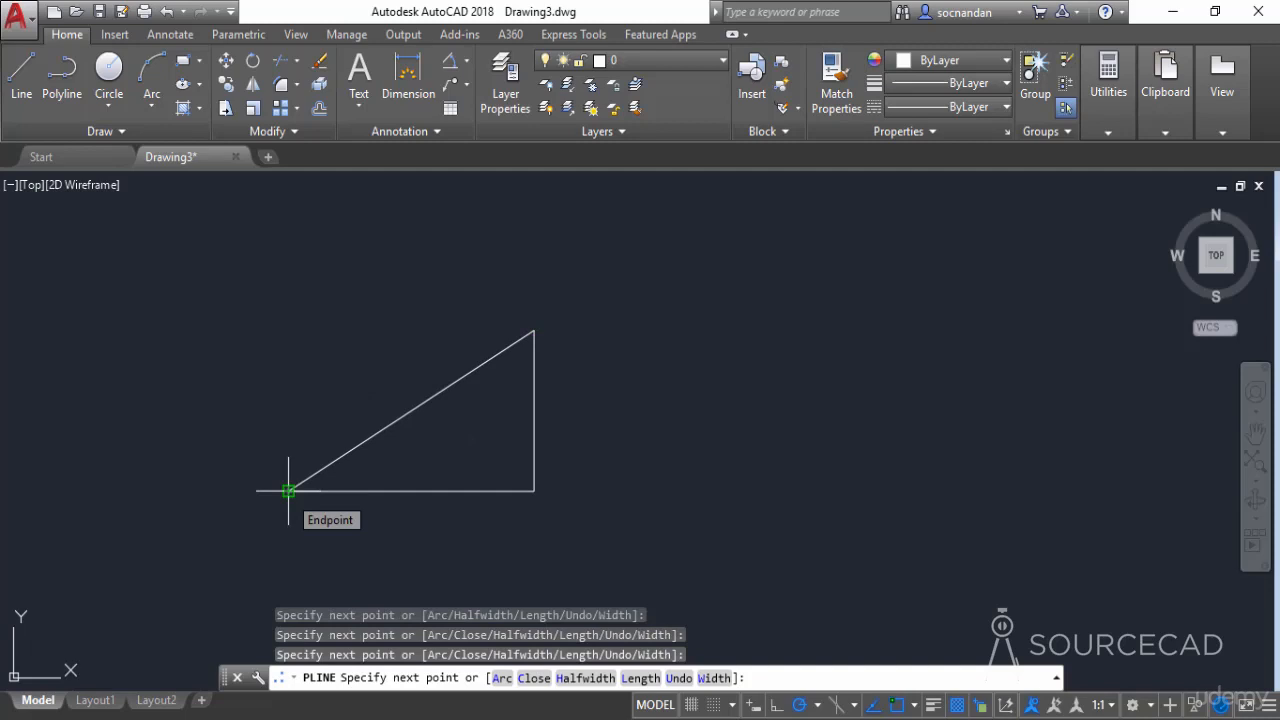
pyautogui.press('Return')
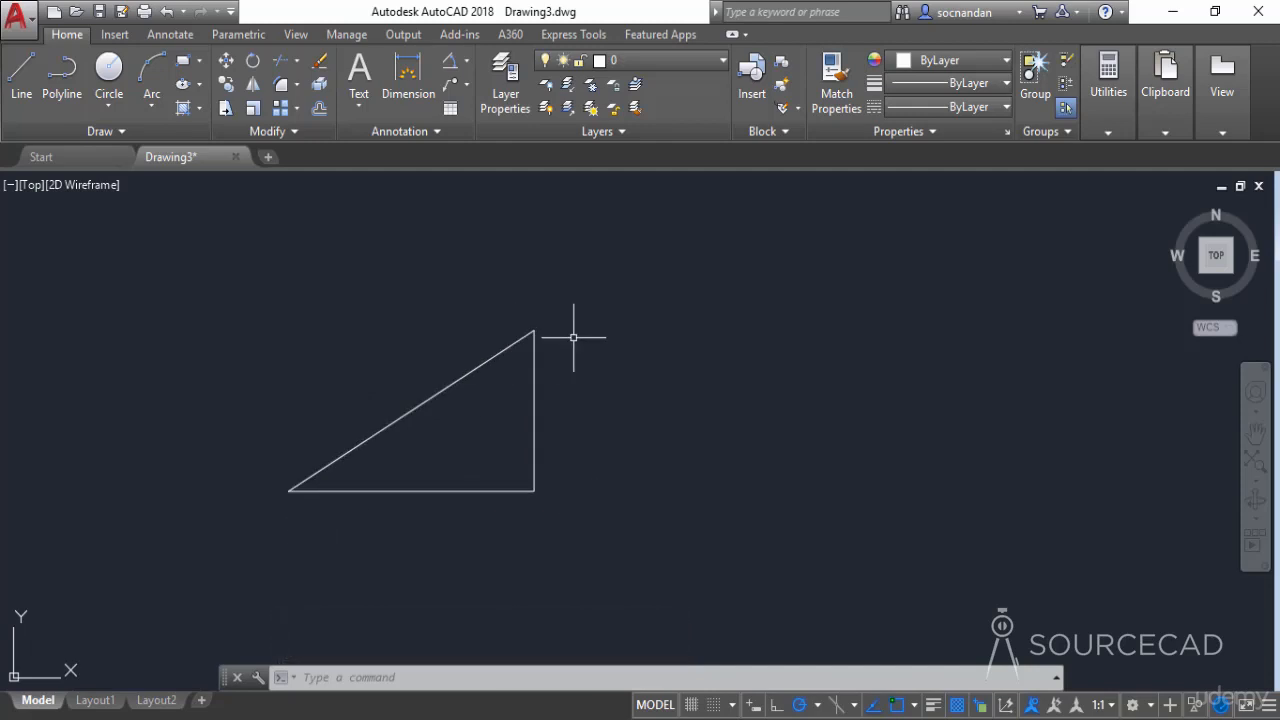
# - Draw a second right triangle beside the first one with the Line command, ending at its first point
pyautogui.click(24, 85)
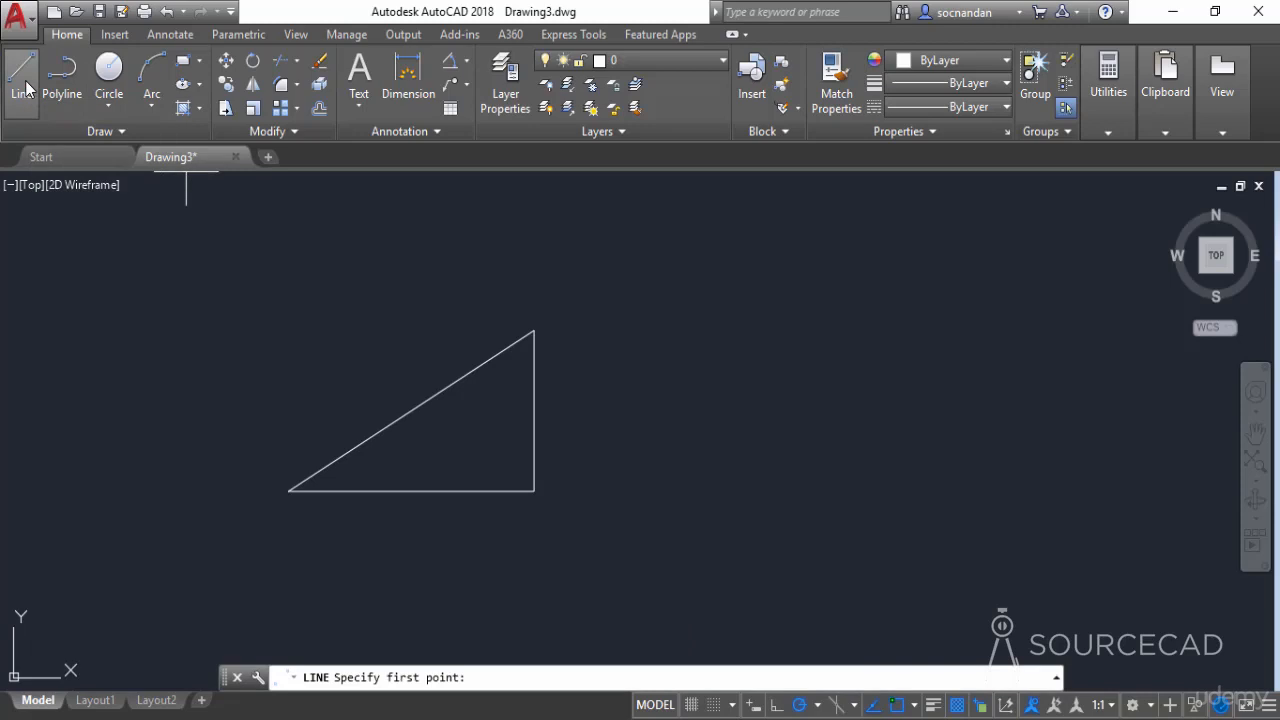
pyautogui.click(622, 485)
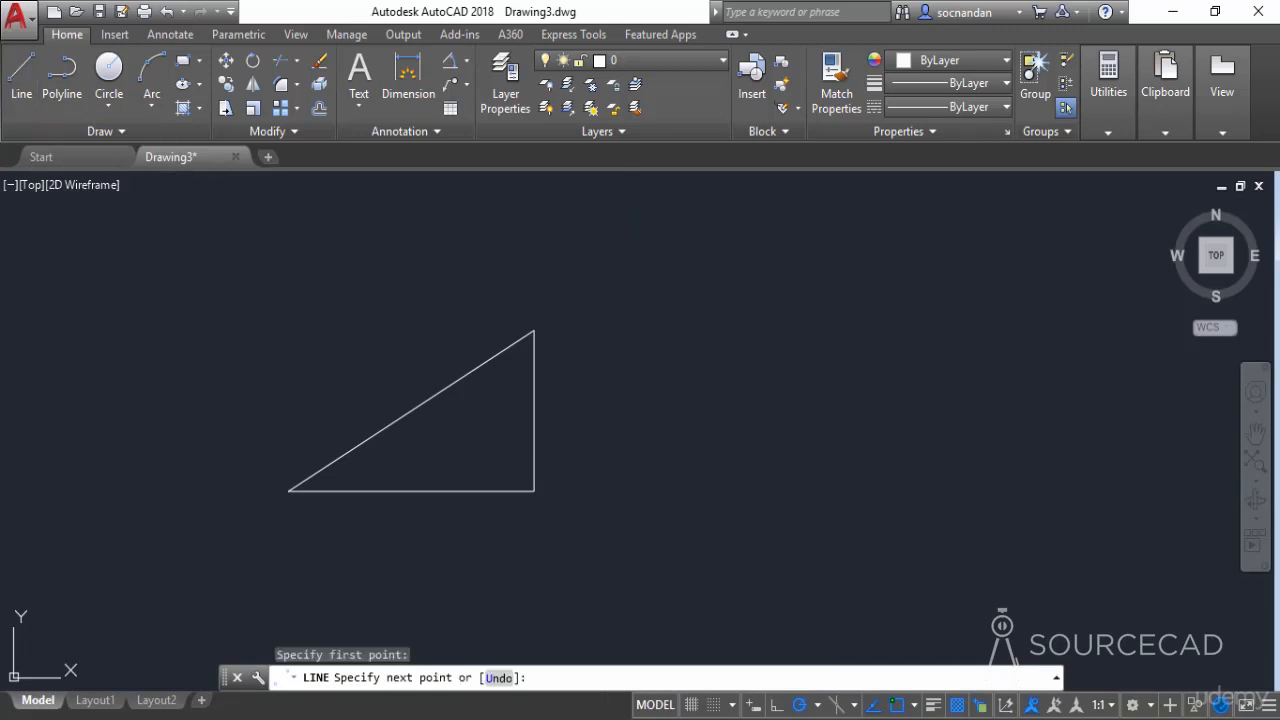
pyautogui.click(850, 490)
pyautogui.click(845, 322)
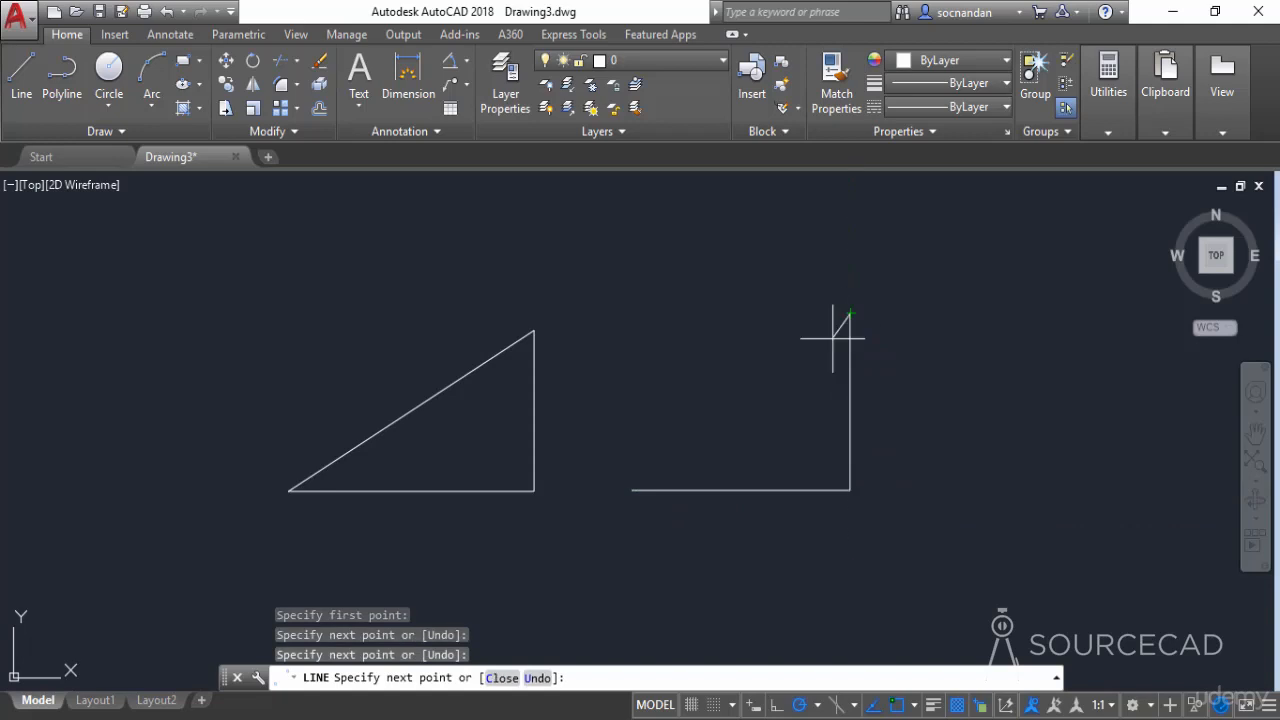
pyautogui.click(632, 490)
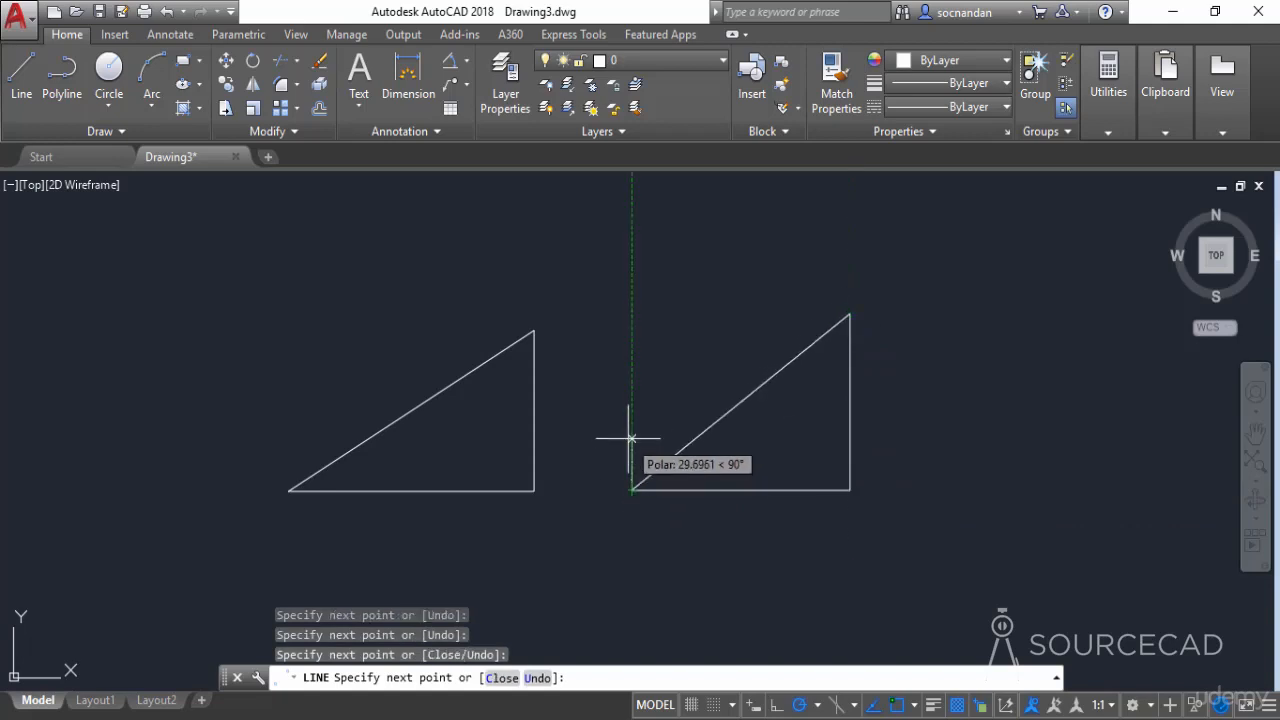
pyautogui.press('Return')
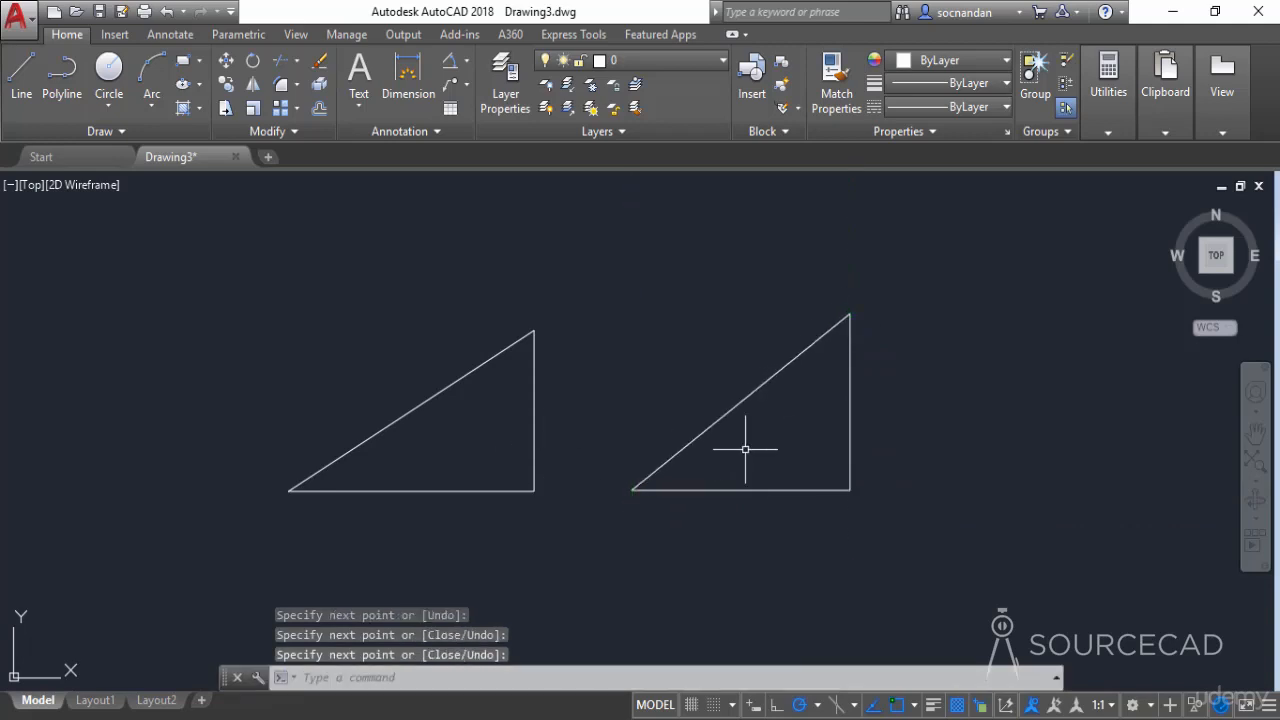
# - Compare how the polyline triangle and the individual lines of the other triangle select, and clear the selection
pyautogui.click(536, 359)
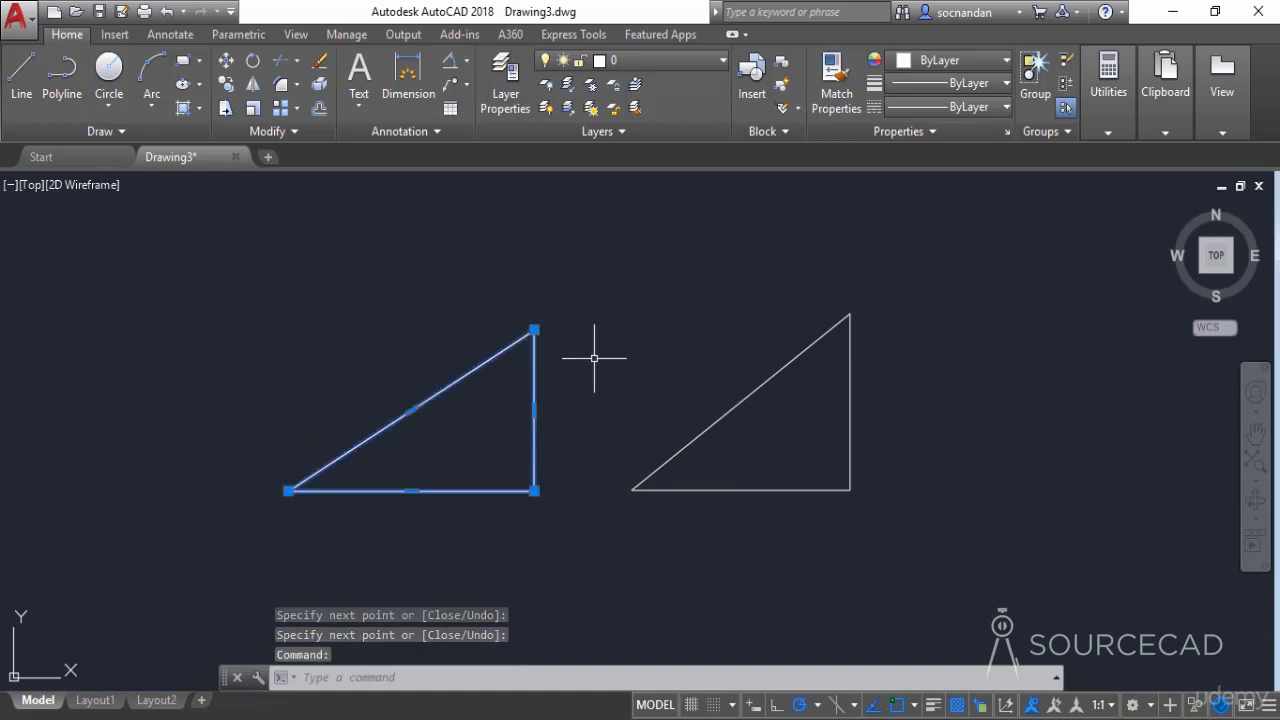
pyautogui.click(802, 354)
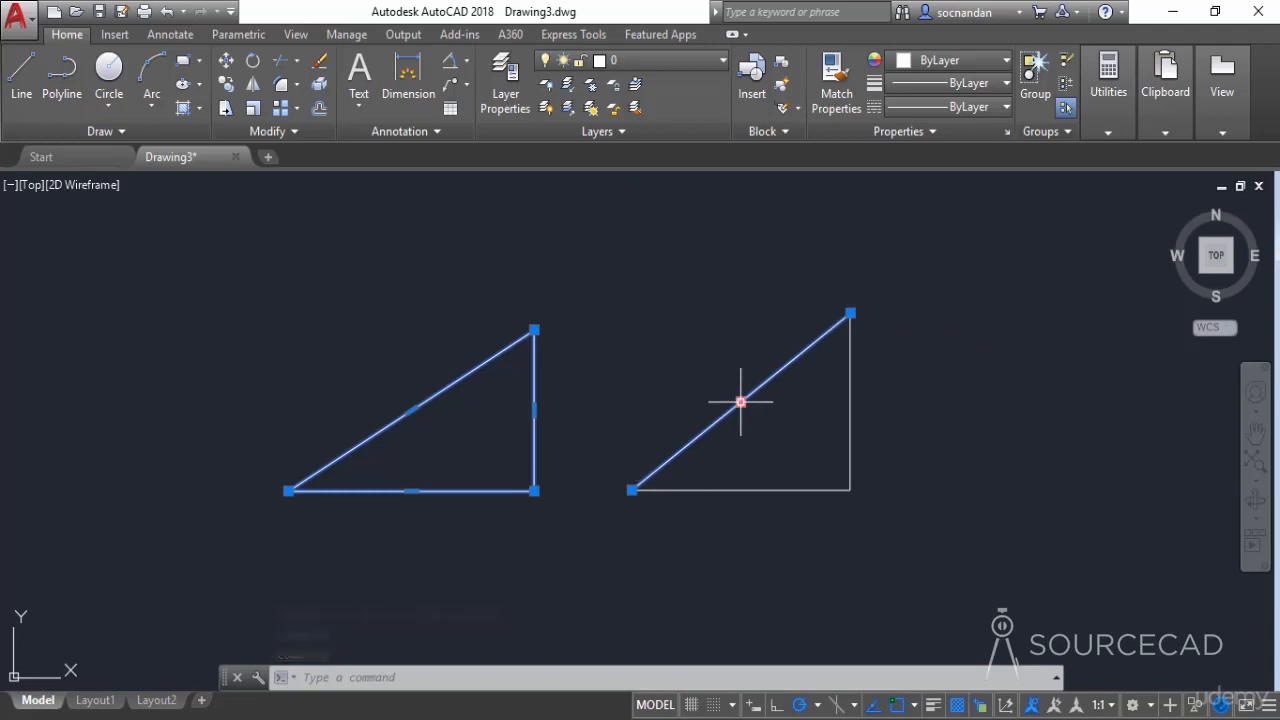
pyautogui.moveTo(411, 410)
pyautogui.click(850, 375)
pyautogui.click(796, 491)
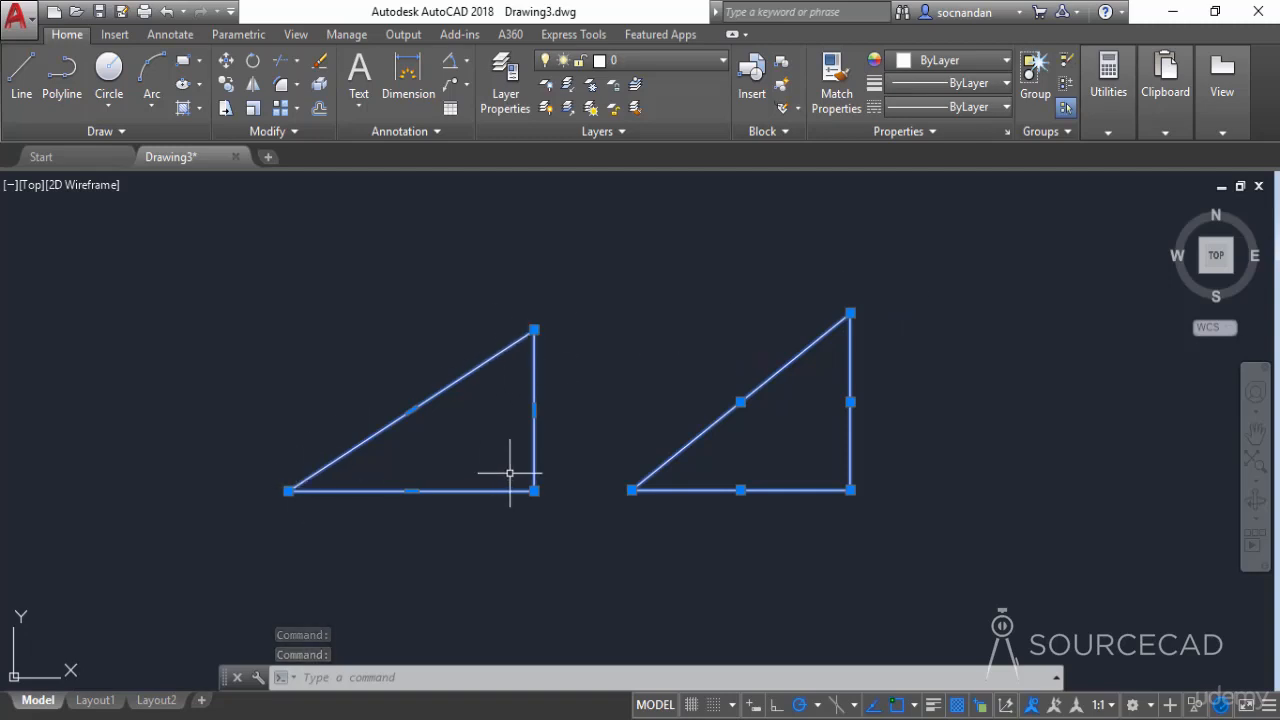
pyautogui.press('Escape')
# - Erase both triangles from the drawing
pyautogui.click(864, 522)
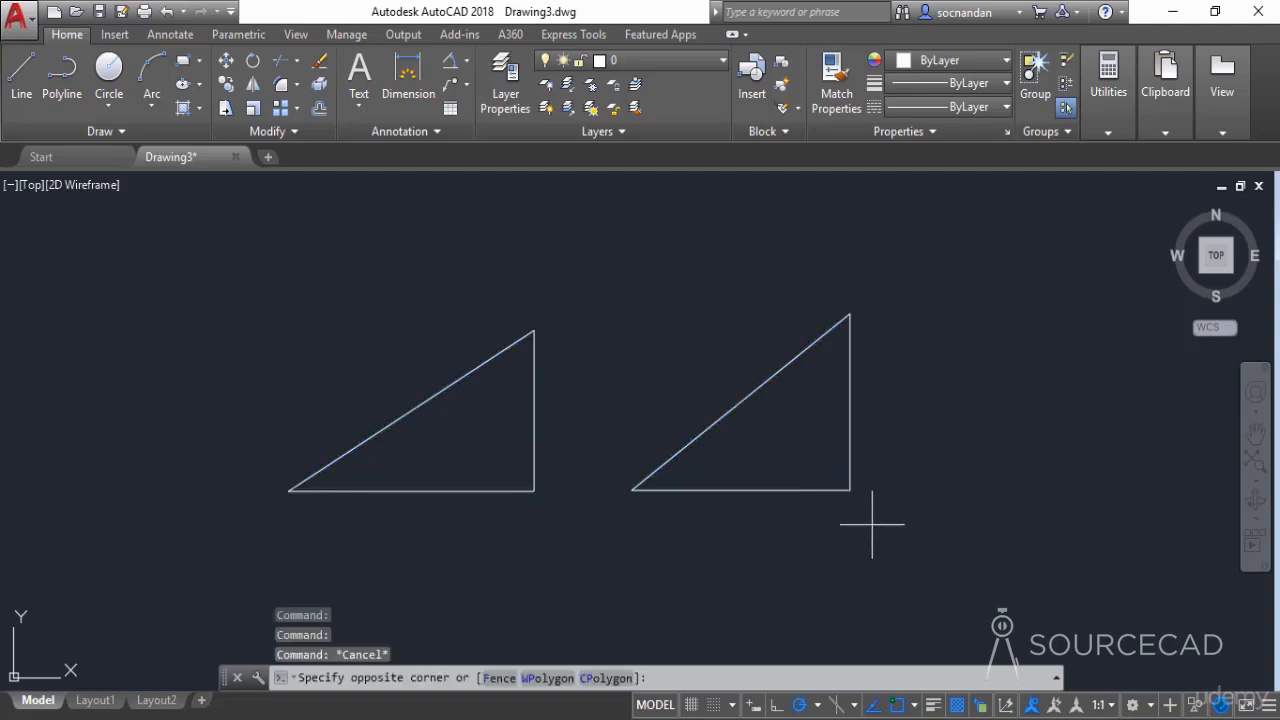
pyautogui.click(418, 301)
pyautogui.rightClick(418, 301)
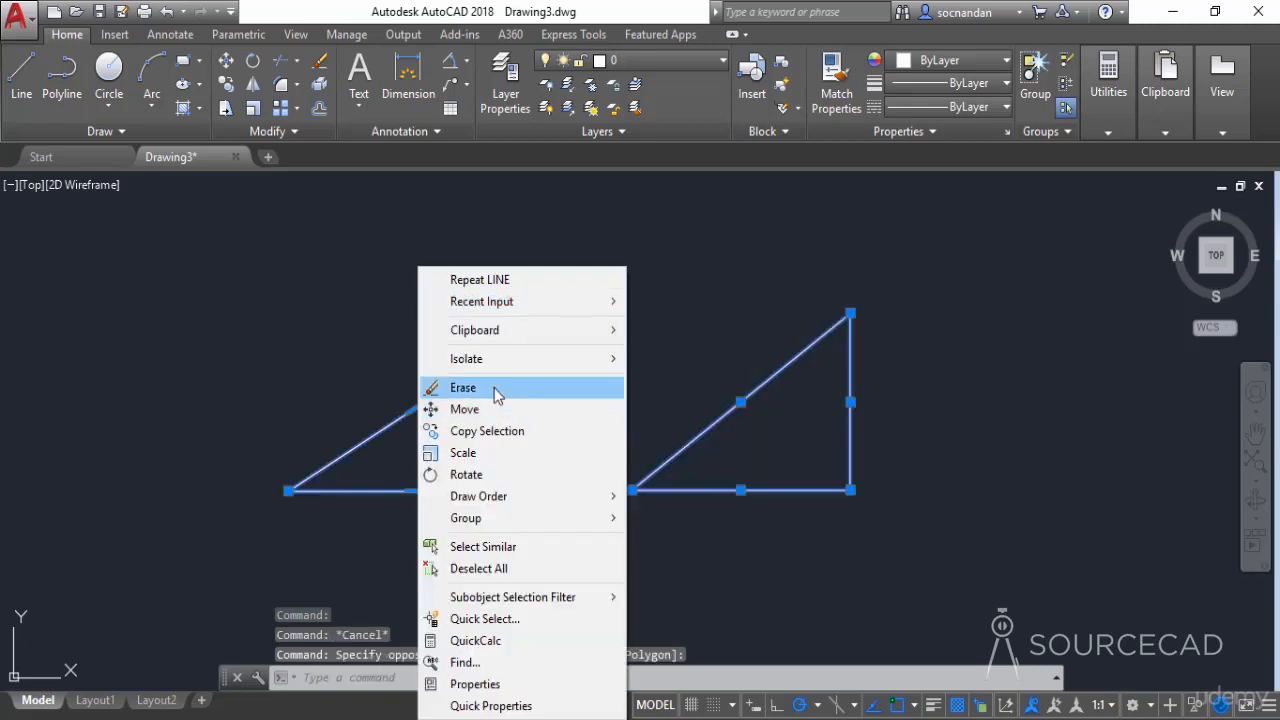
pyautogui.click(490, 384)
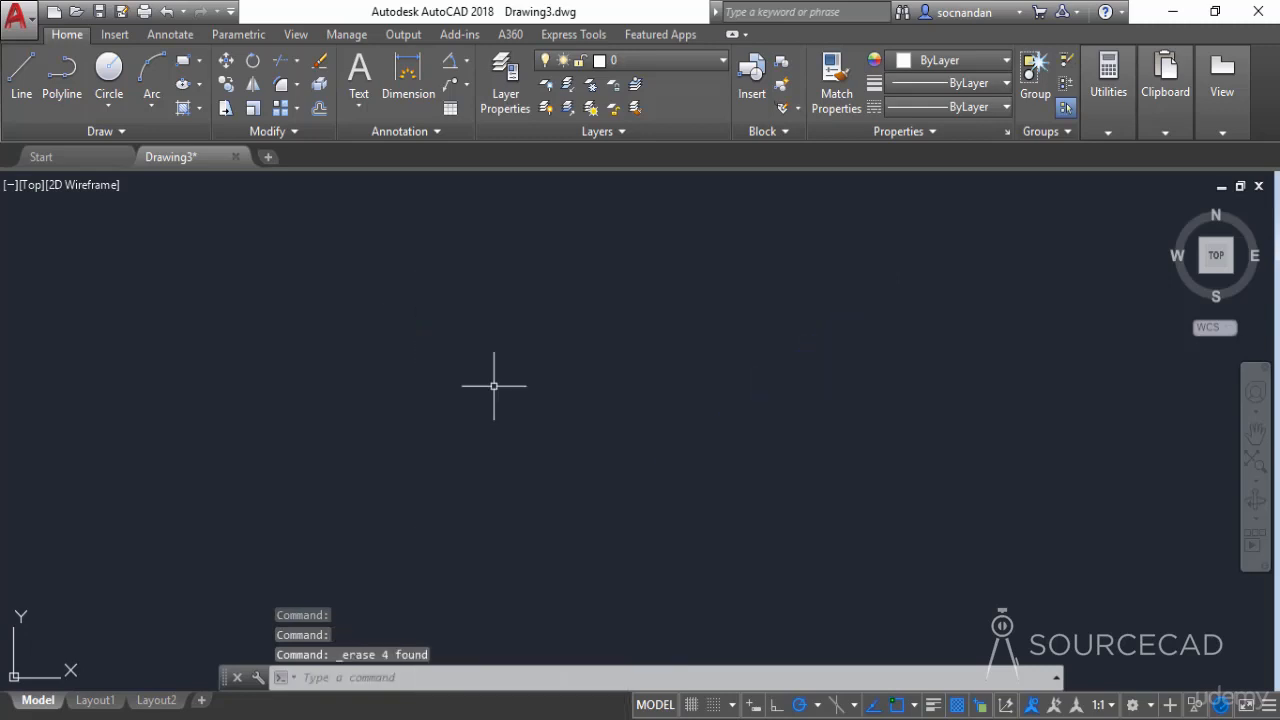
# - Draw an arched polyline with vertical sides about 98 units high, a semicircular top about 99 units wide and a straight base
pyautogui.click(61, 80)
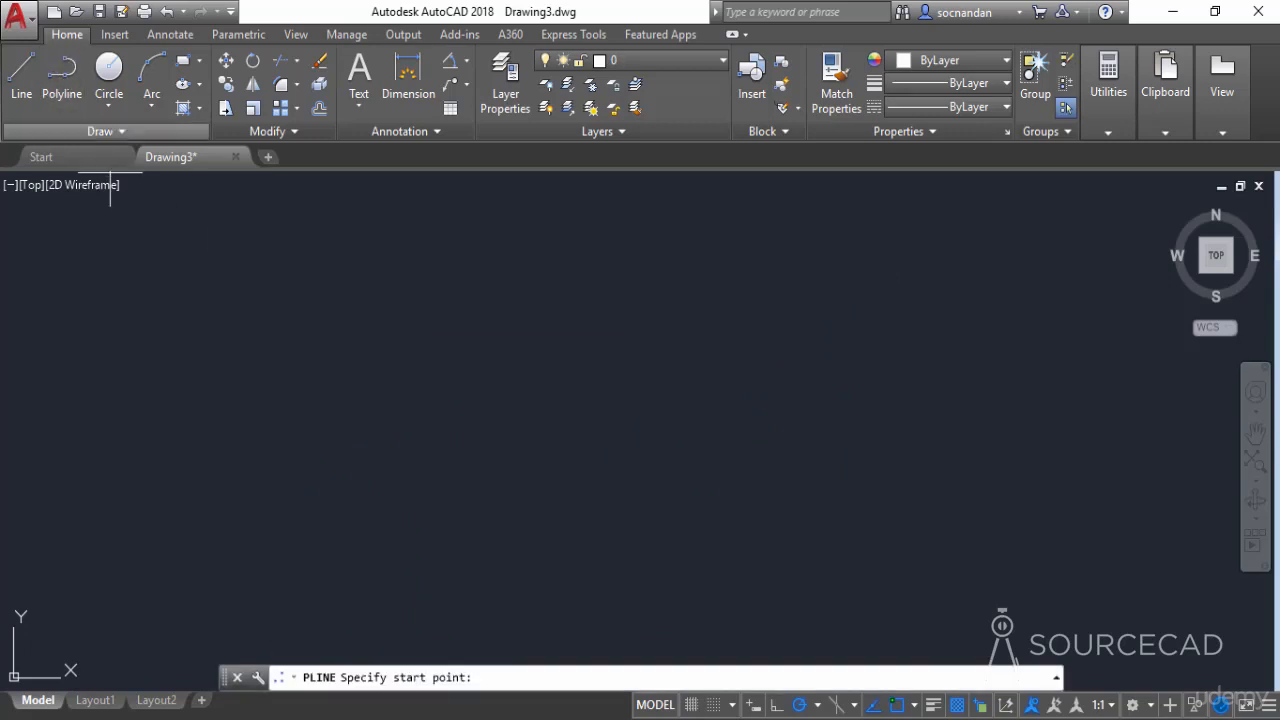
pyautogui.click(423, 511)
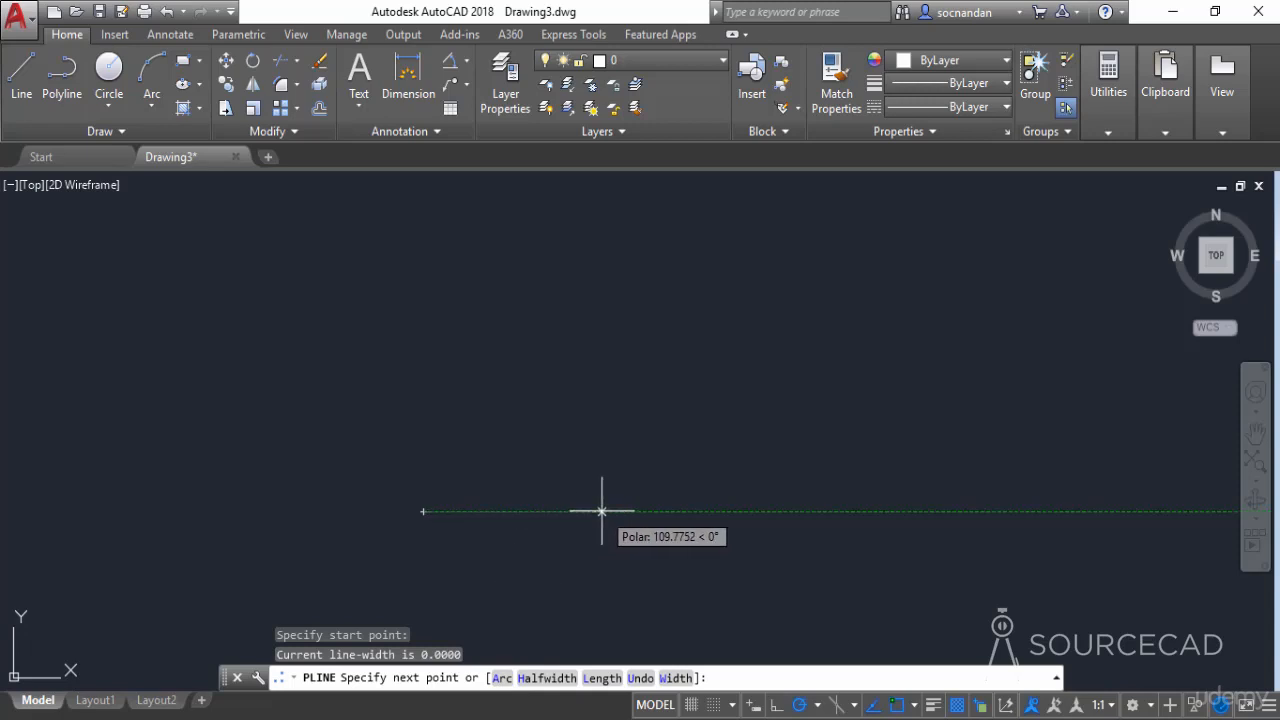
pyautogui.click(423, 341)
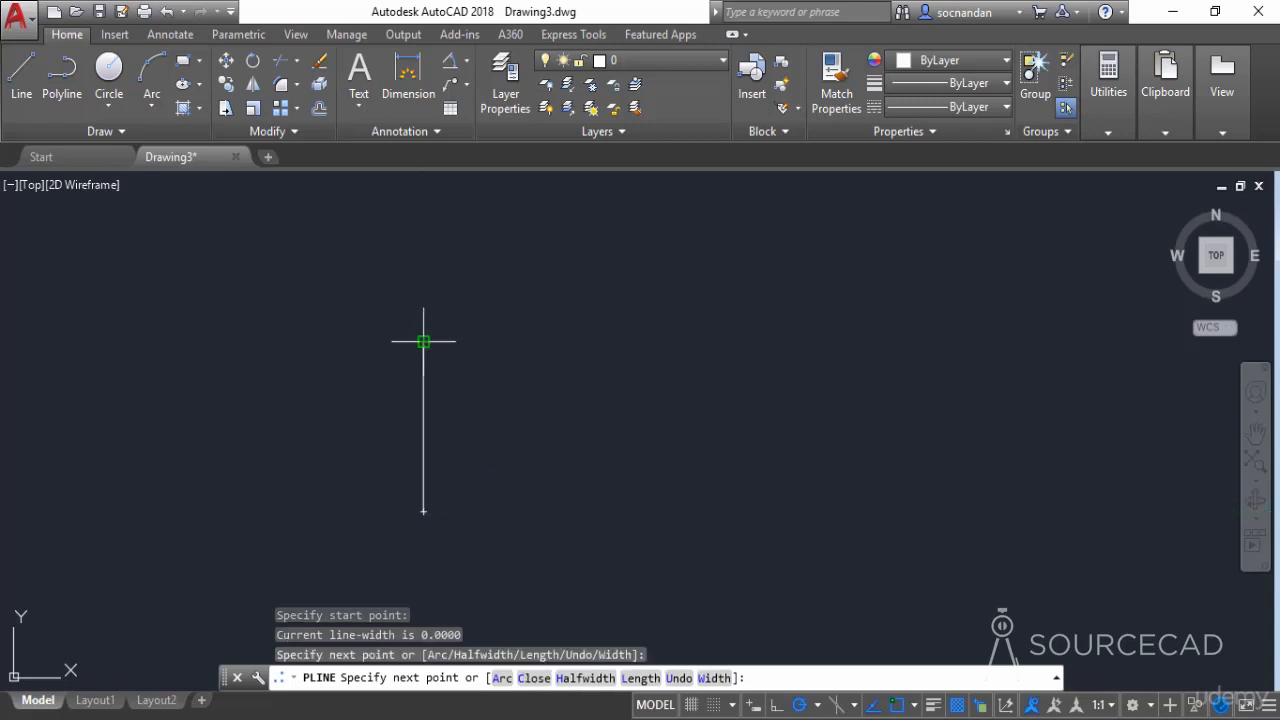
pyautogui.click(501, 678)
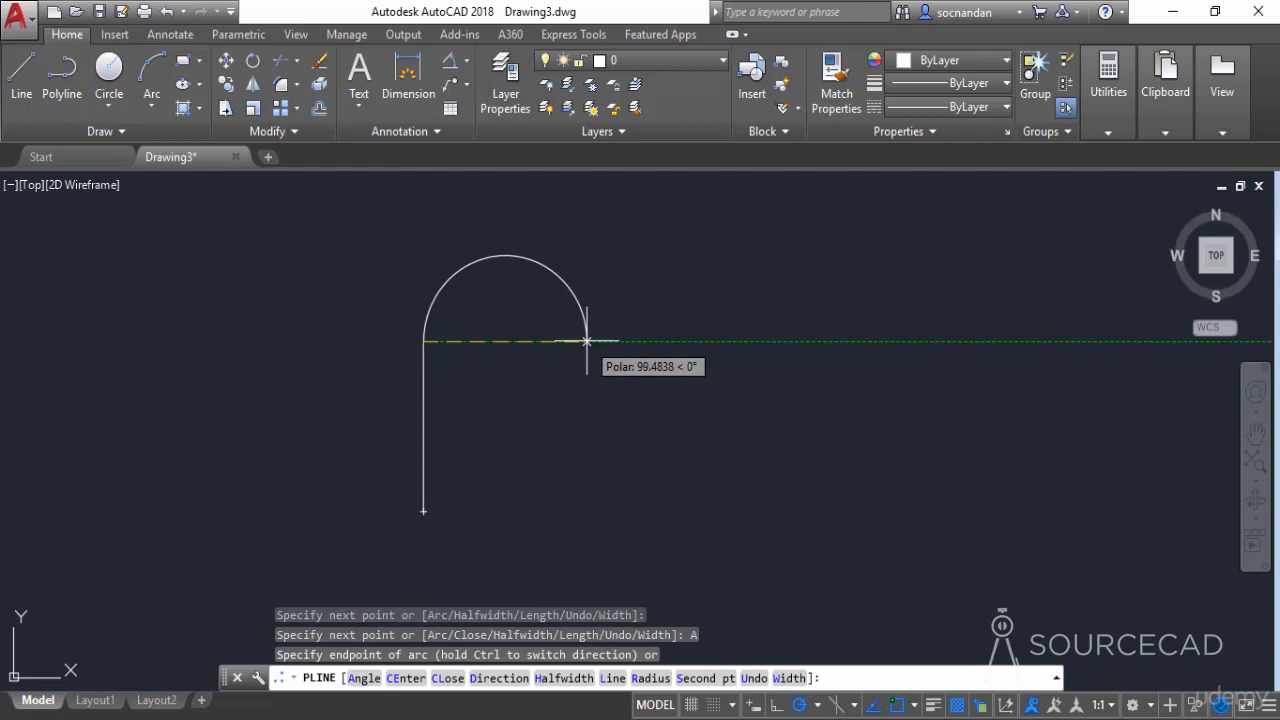
pyautogui.click(586, 341)
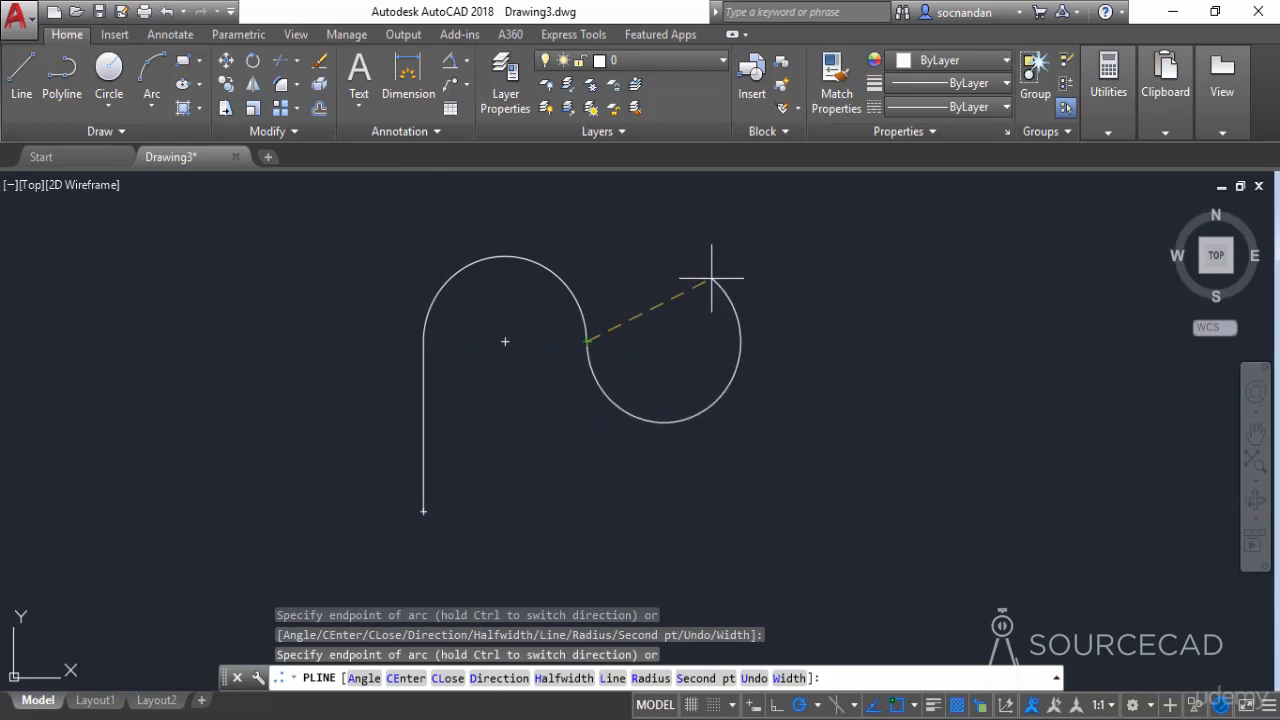
pyautogui.click(610, 679)
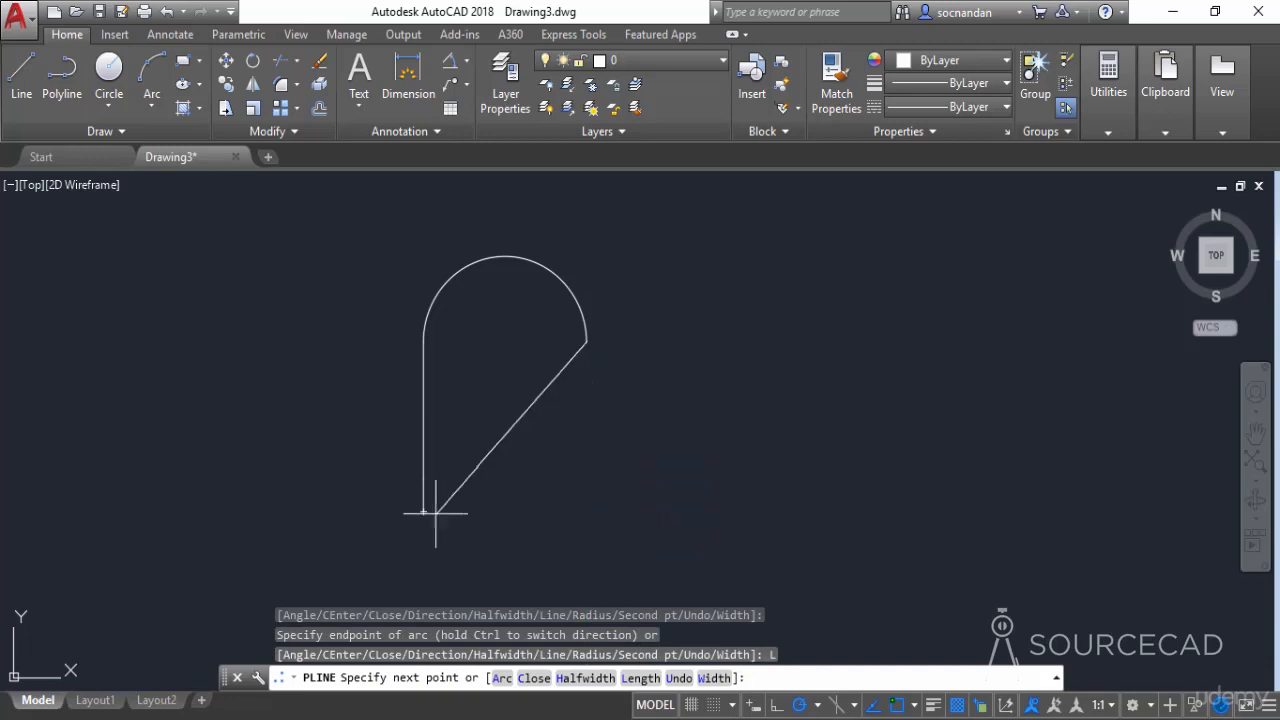
pyautogui.click(586, 513)
pyautogui.click(423, 512)
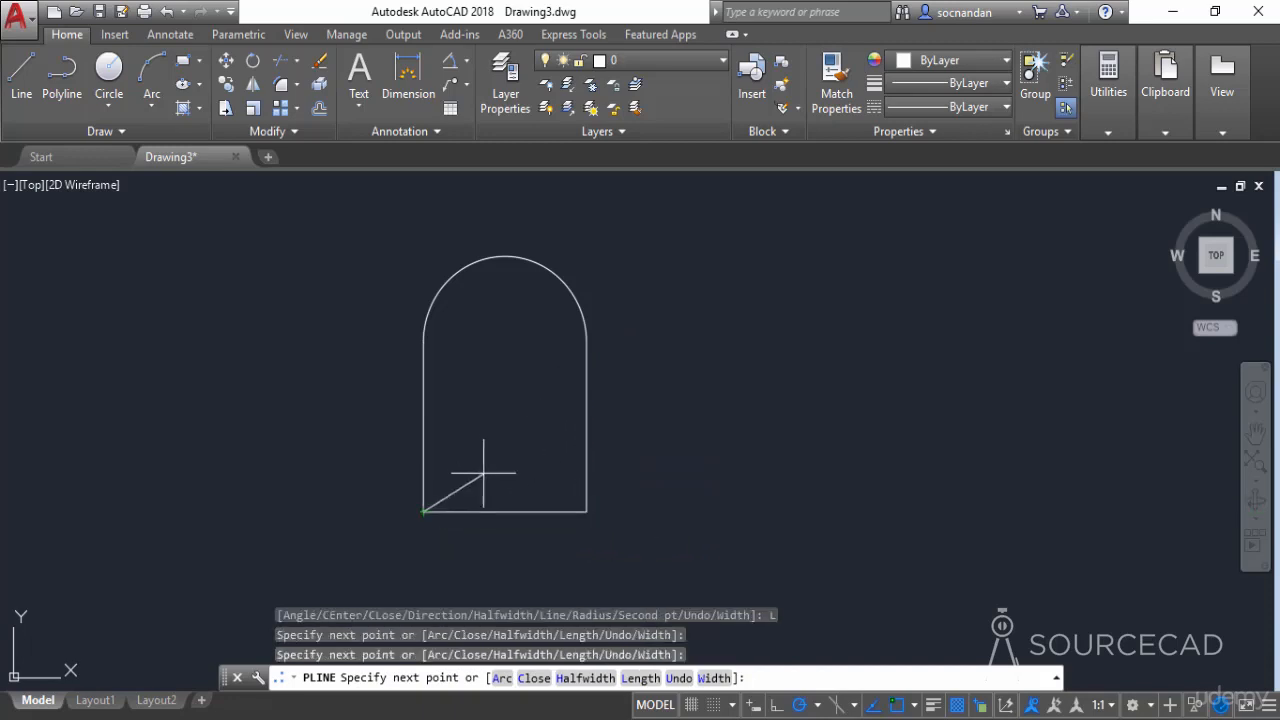
pyautogui.press('Return')
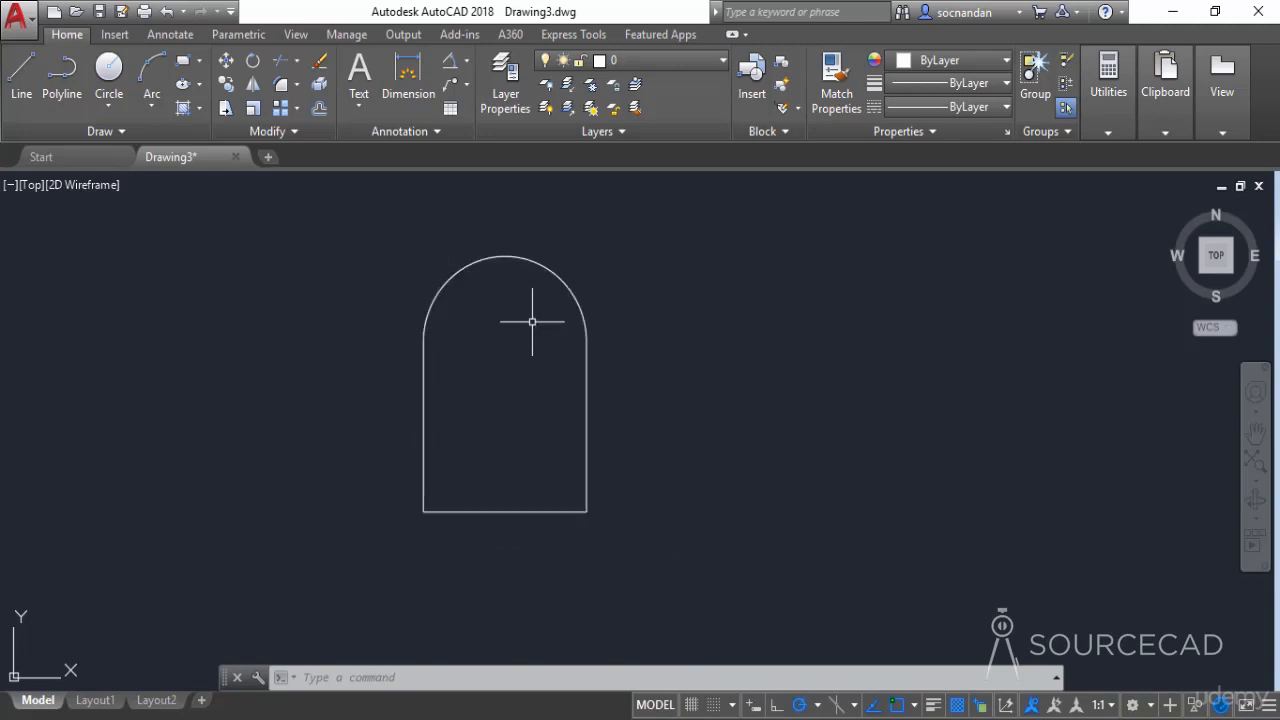
# - Start a new polyline to the right of the arched shape with starting and ending half-widths of 10
pyautogui.moveTo(532, 321)
pyautogui.mouseDown(button='middle')
pyautogui.moveTo(460, 369)
pyautogui.moveTo(319, 362)
pyautogui.mouseUp(button='middle')
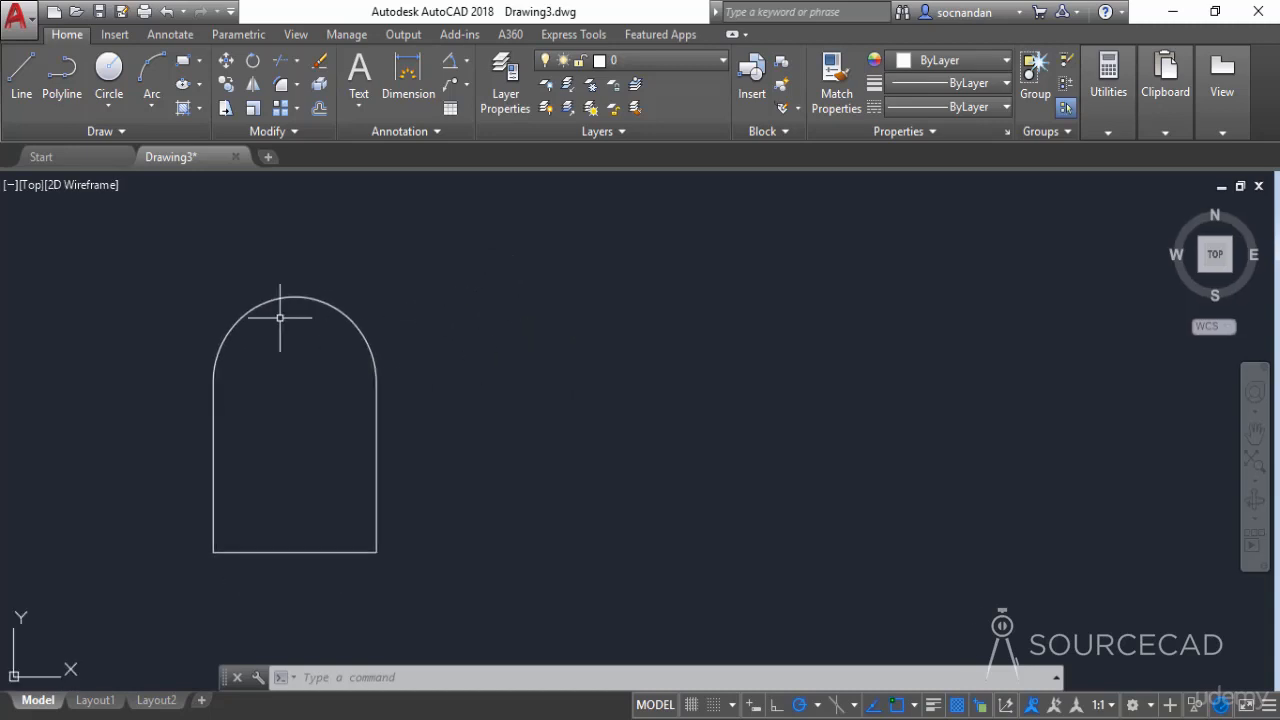
pyautogui.click(66, 93)
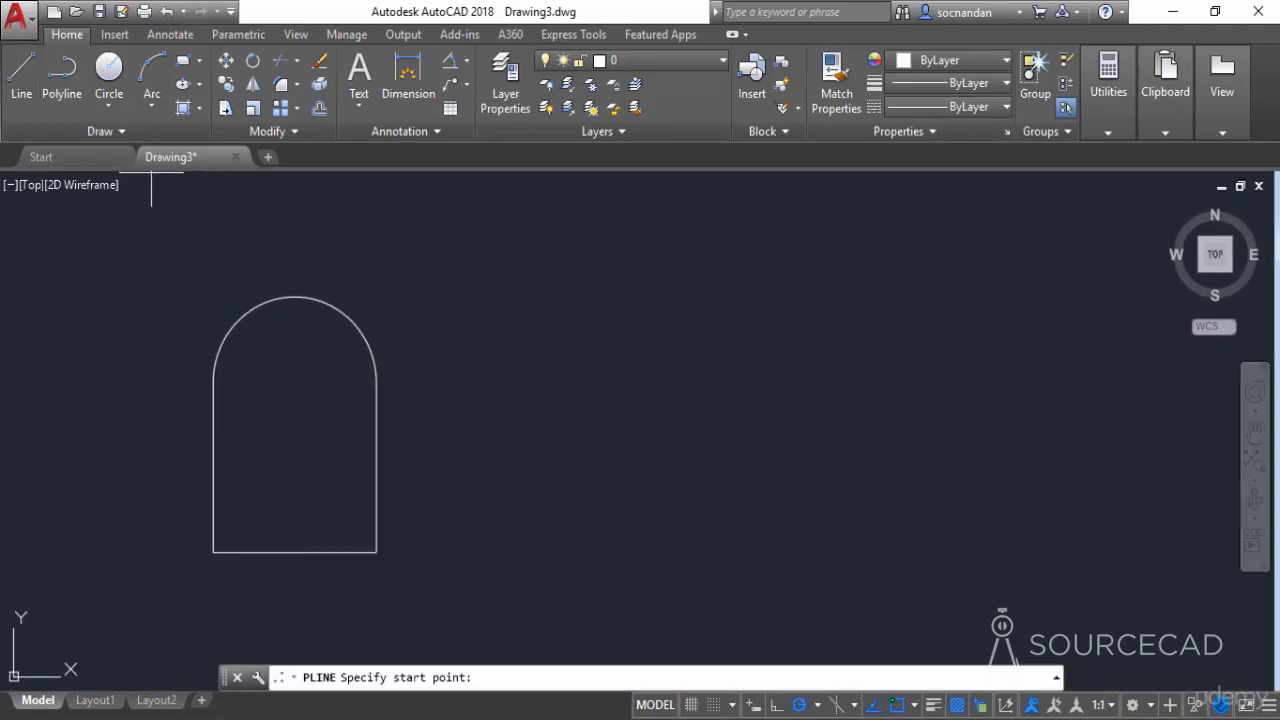
pyautogui.click(524, 544)
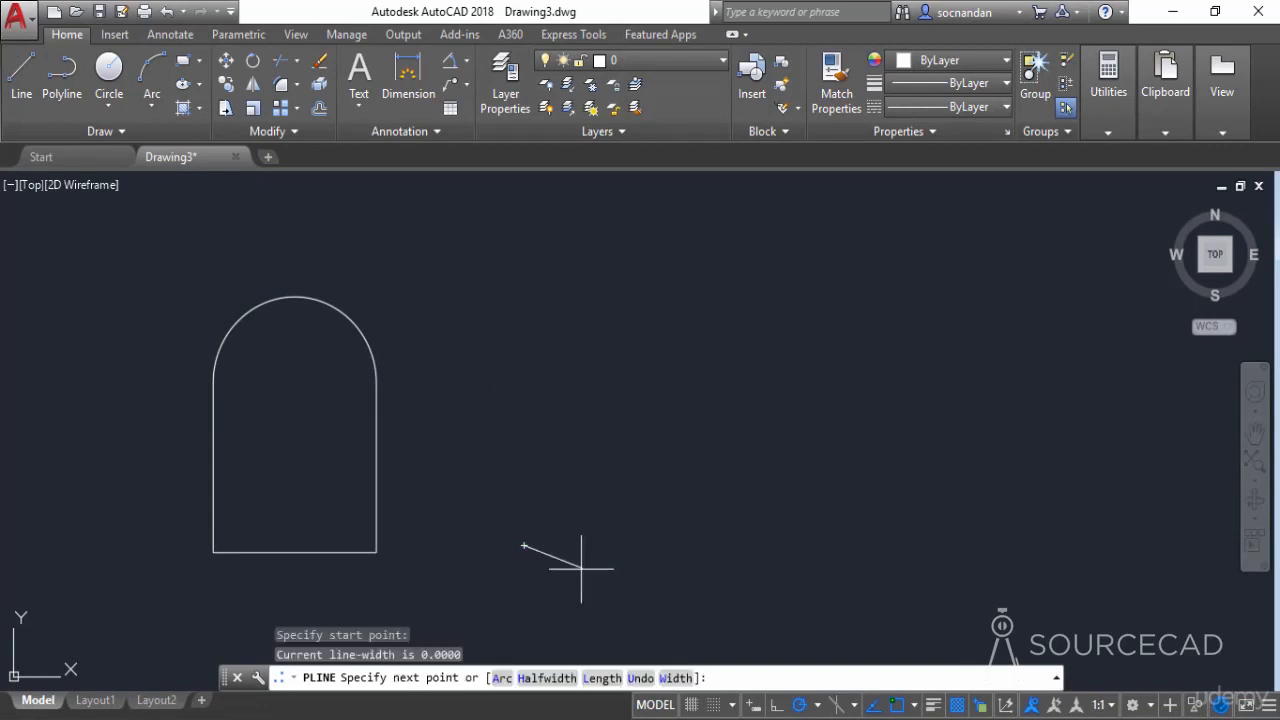
pyautogui.click(545, 680)
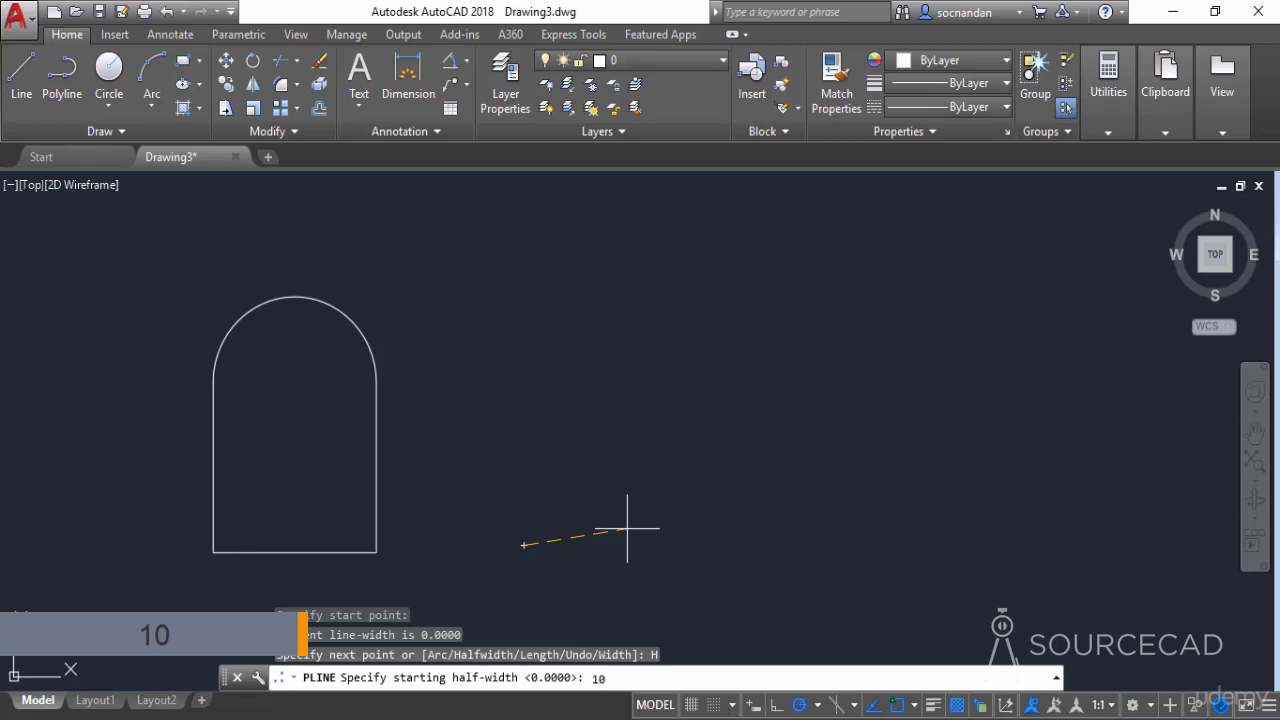
pyautogui.write('10')
pyautogui.press('Return')
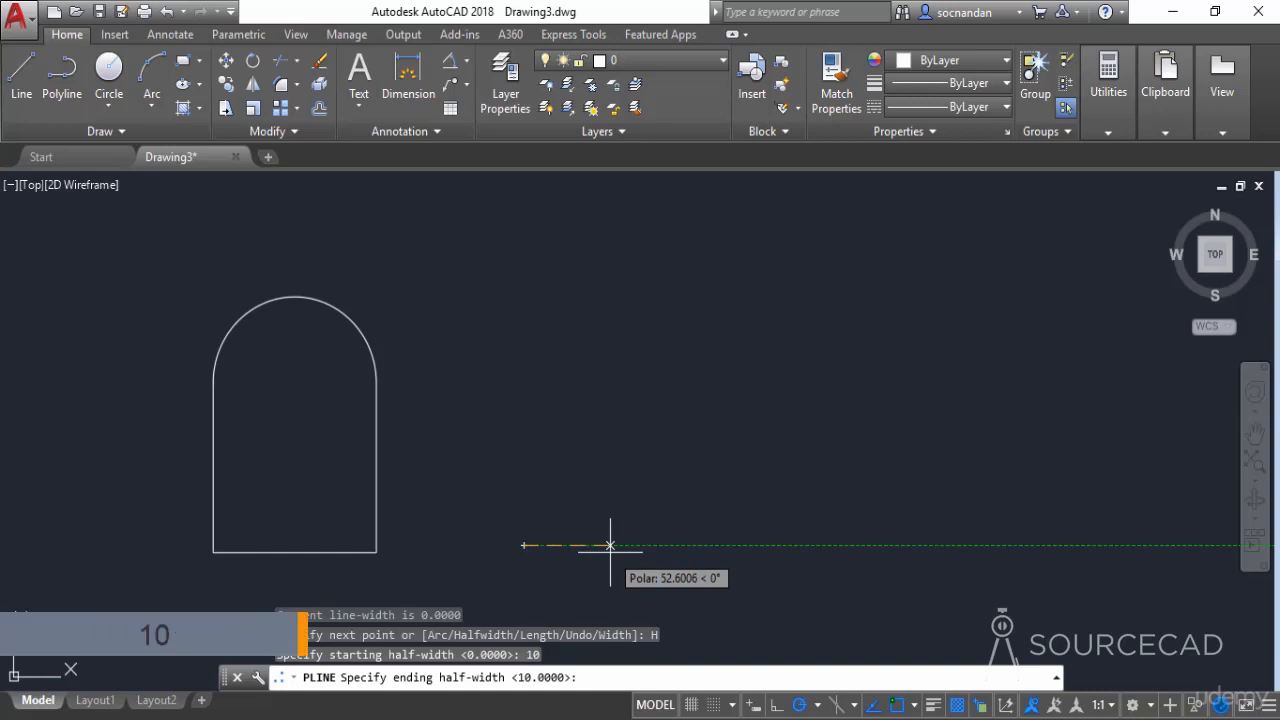
pyautogui.press('Return')
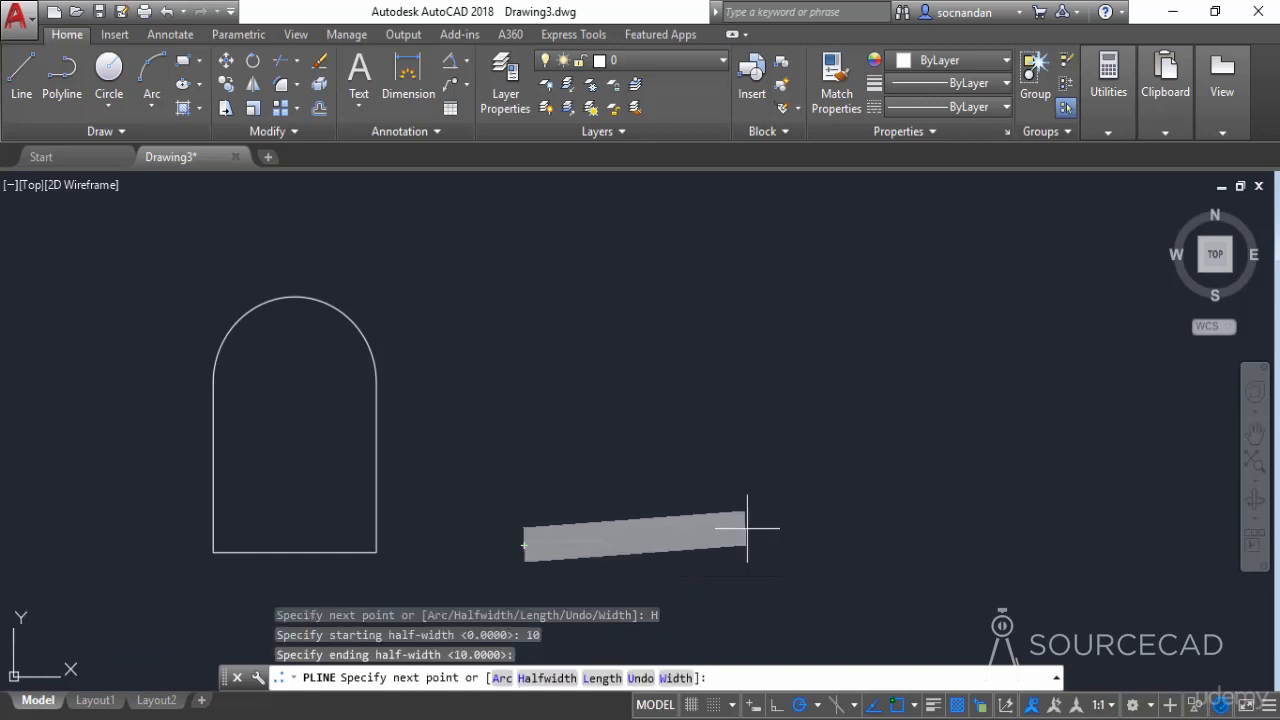
# - Draw the thick polyline as a four-sided frame by picking its corners back to the start point, and finish it
pyautogui.click(883, 545)
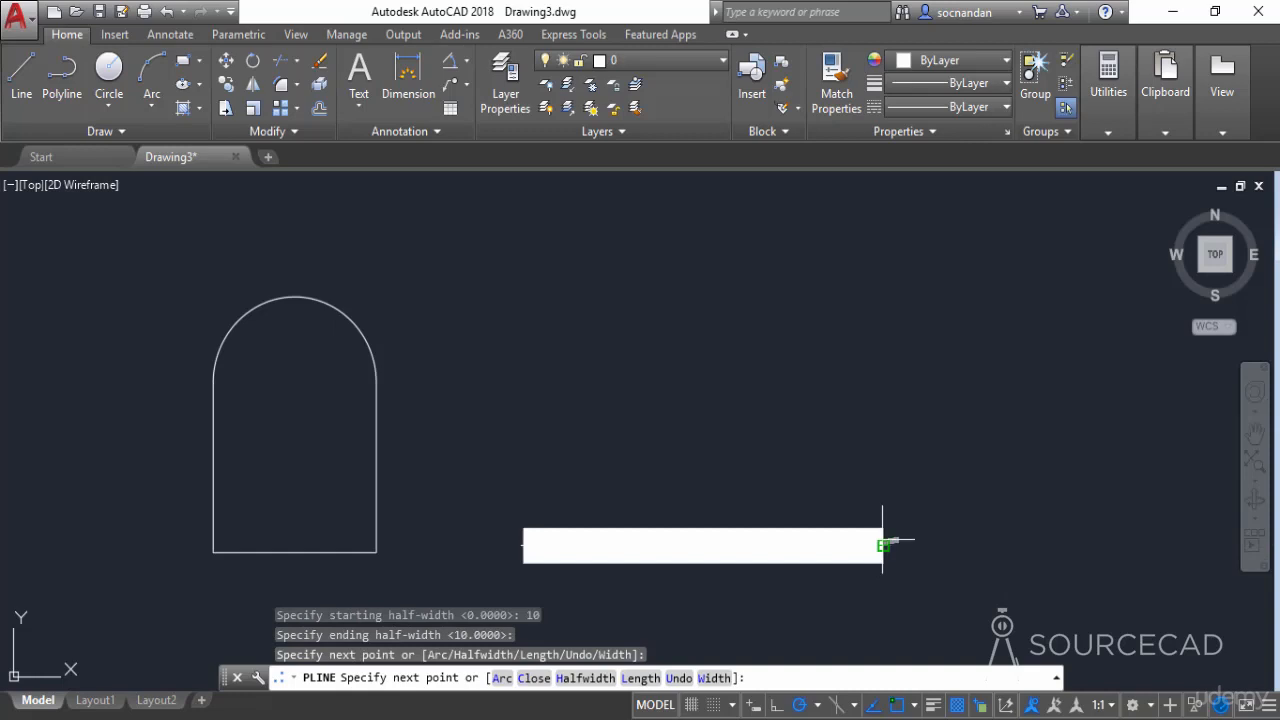
pyautogui.click(883, 270)
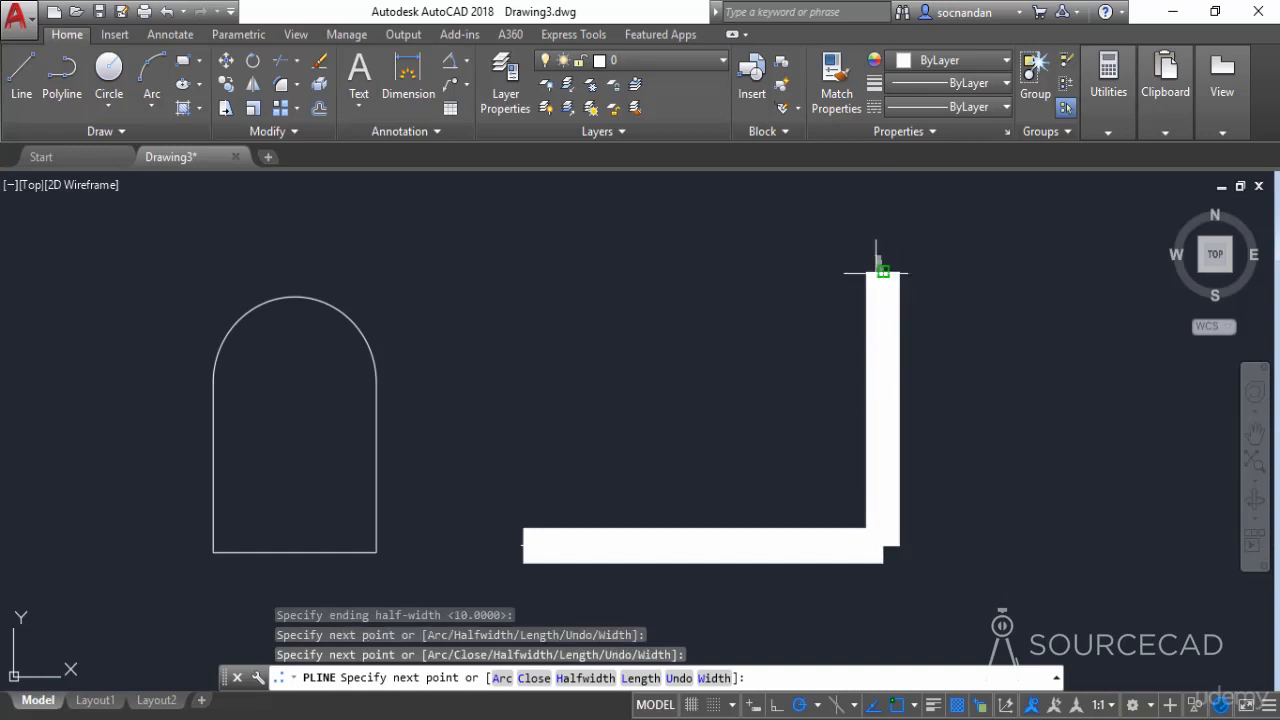
pyautogui.click(535, 270)
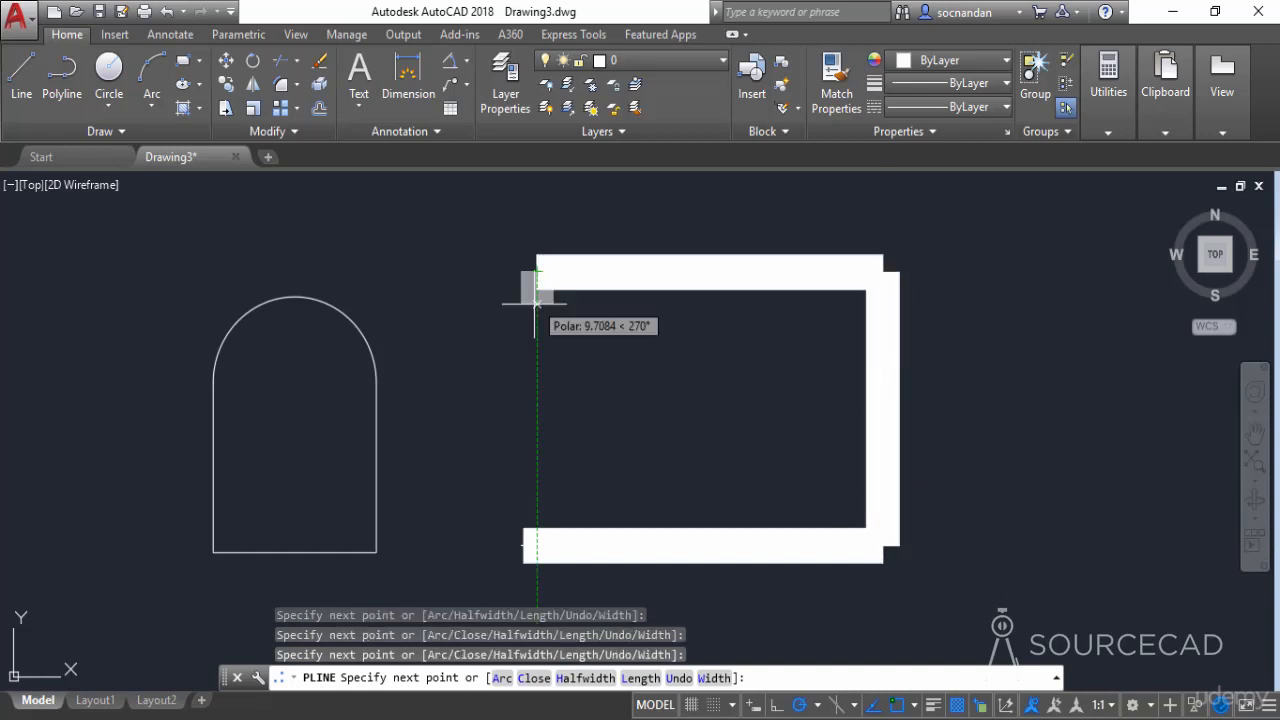
pyautogui.click(522, 545)
pyautogui.rightClick(635, 413)
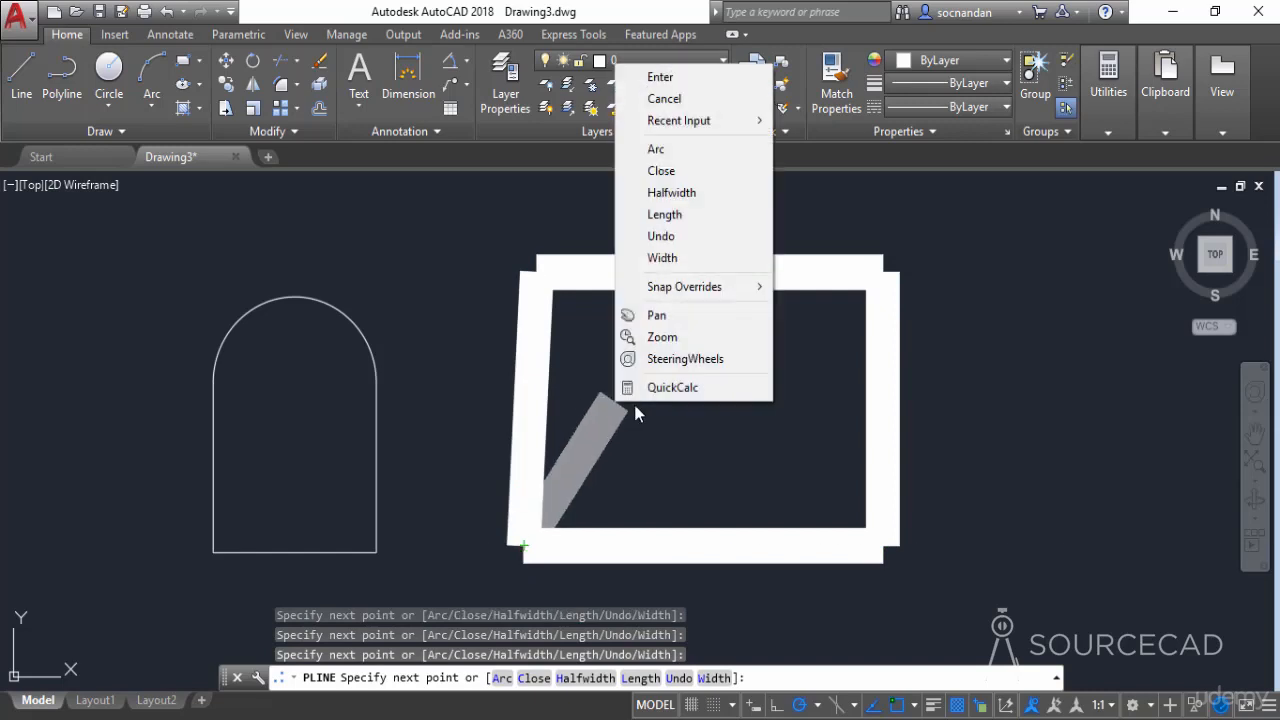
pyautogui.click(640, 77)
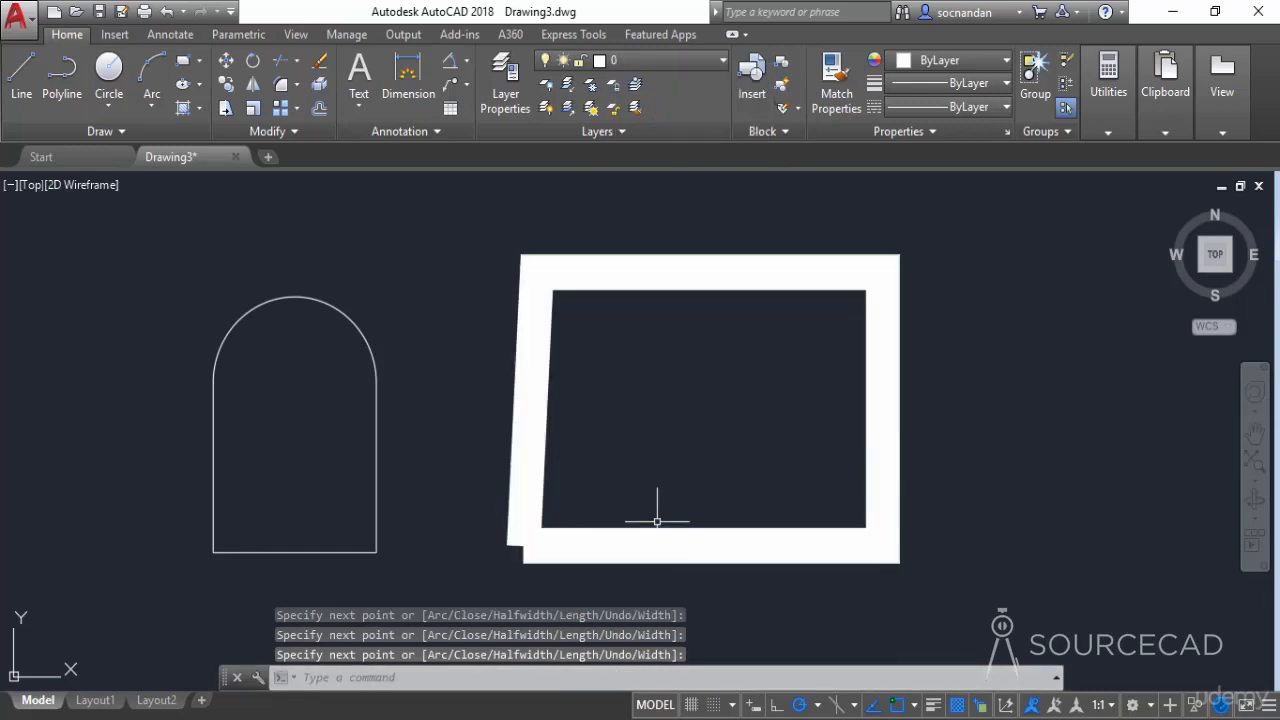
# - Erase the thick four-sided frame beside the arched shape
pyautogui.click(942, 497)
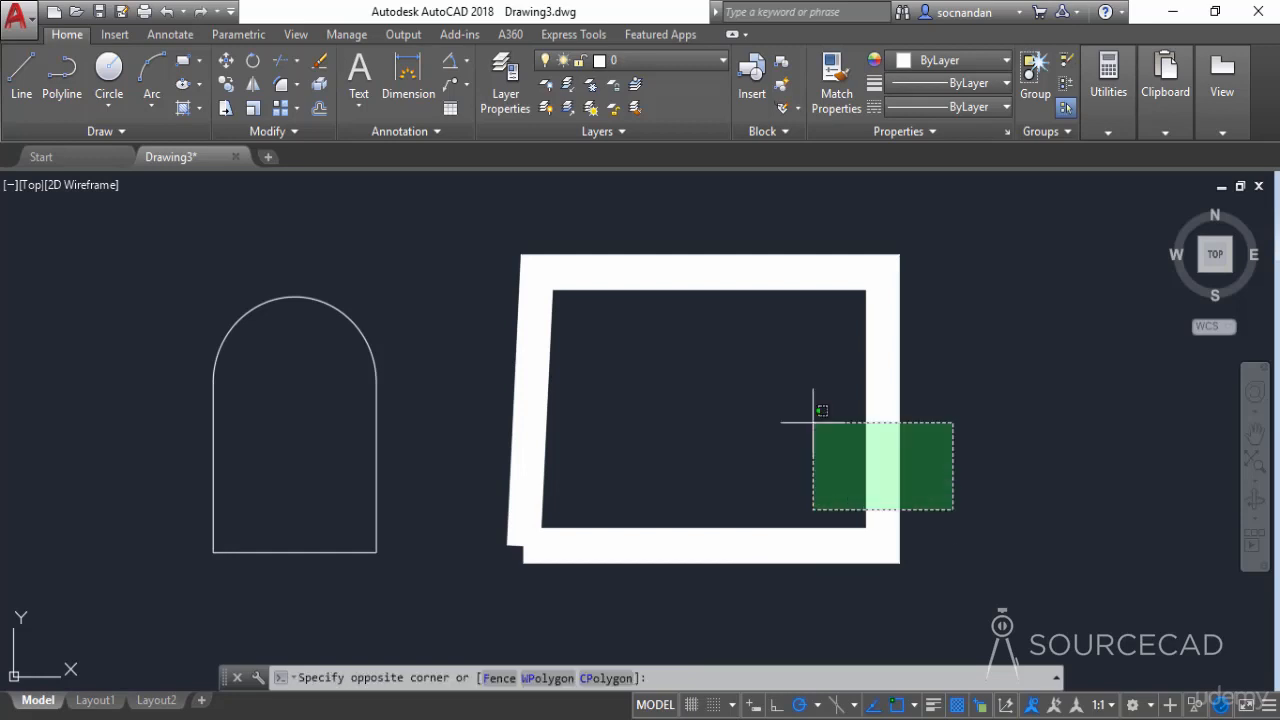
pyautogui.click(720, 377)
pyautogui.rightClick(720, 376)
pyautogui.click(763, 358)
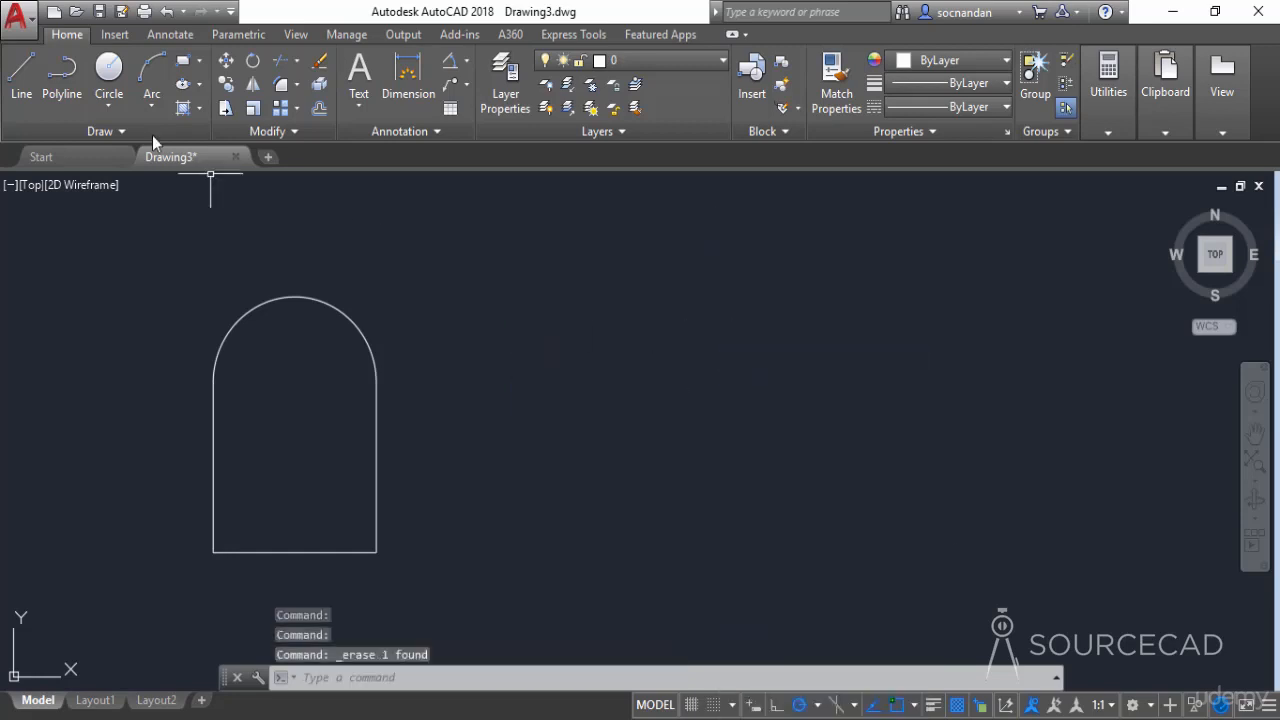
# - Start a new polyline in the empty space beside the arched shape with starting and ending half-widths of 0
pyautogui.click(61, 75)
pyautogui.click(528, 494)
pyautogui.click(546, 679)
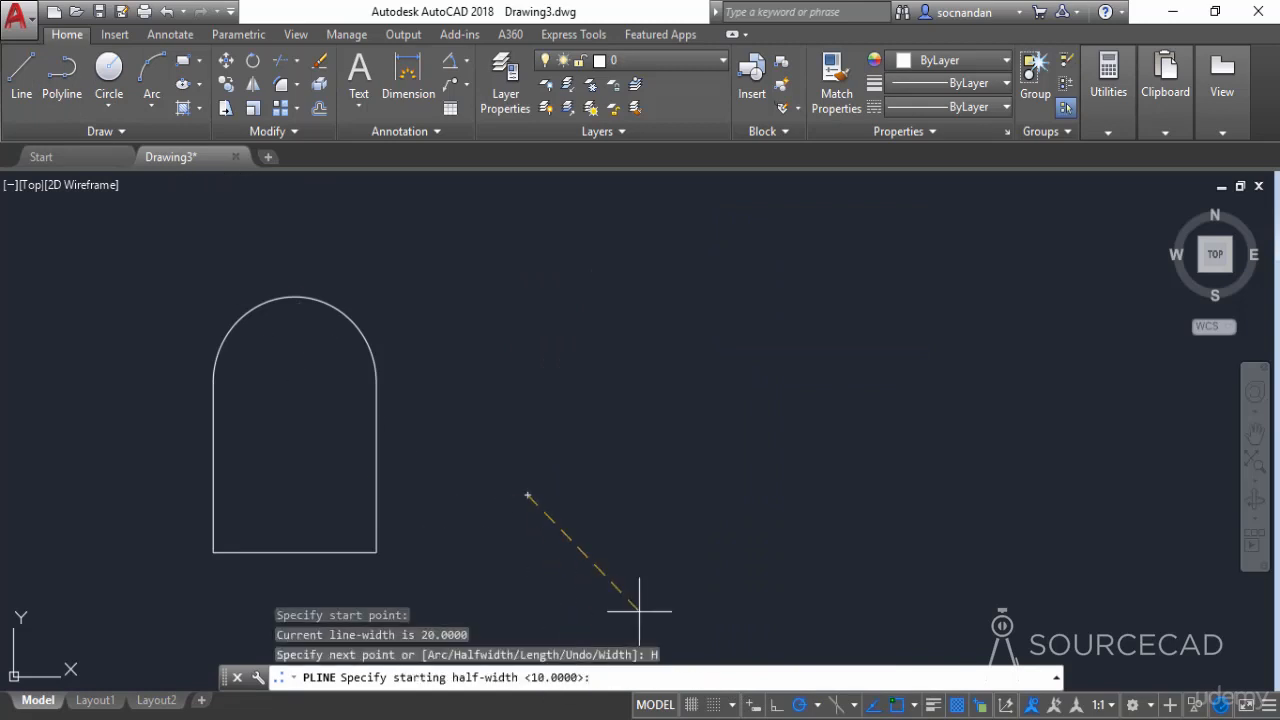
pyautogui.press('Return')
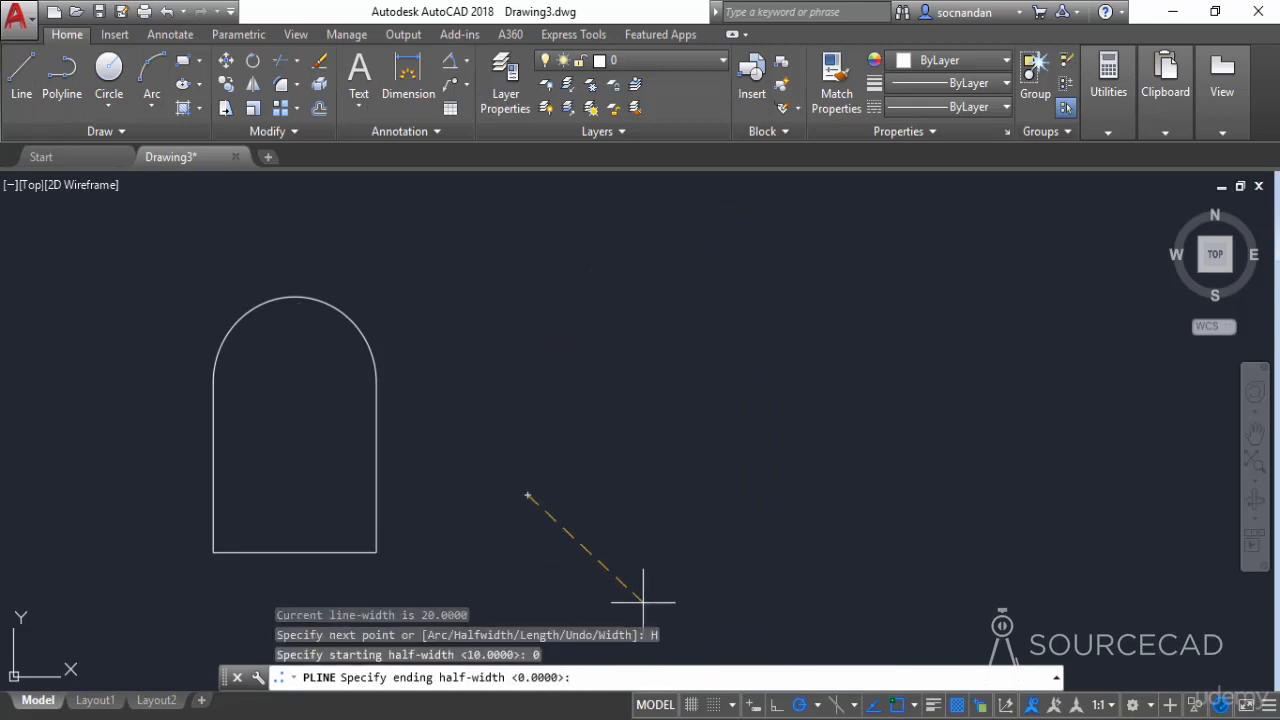
pyautogui.press('Return')
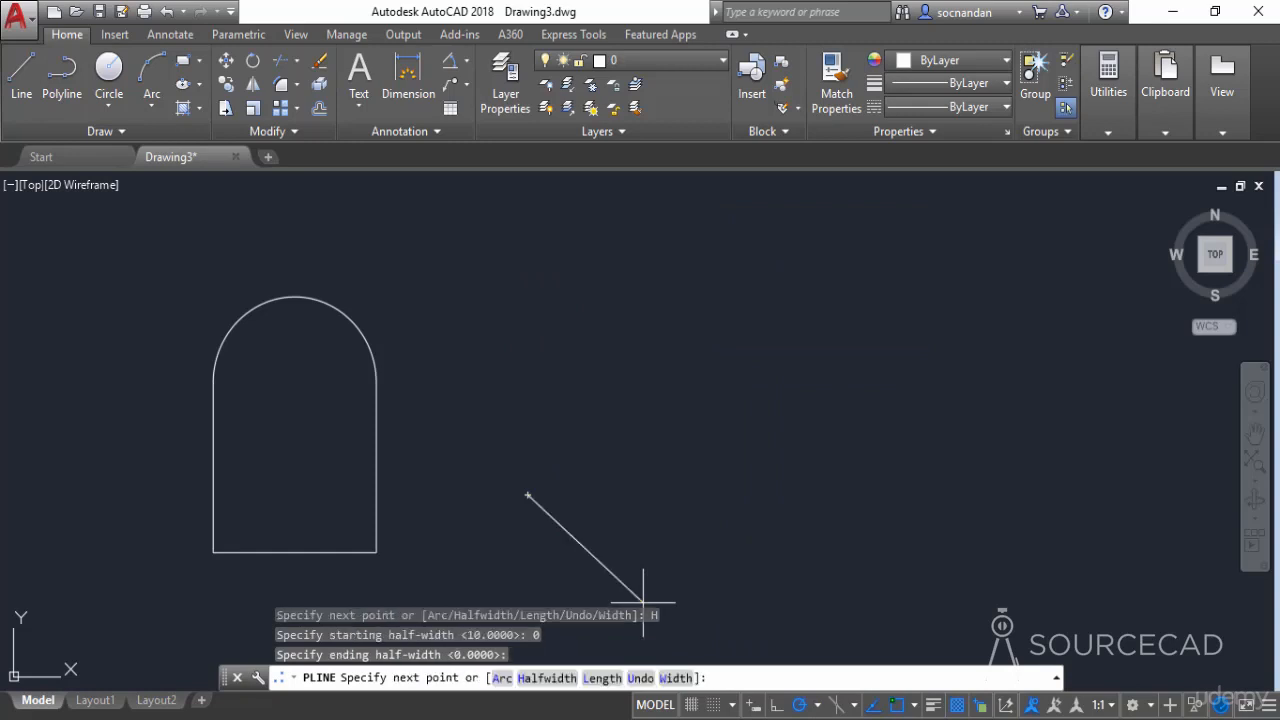
# - Set the current polyline's starting and ending widths to 20 with the Width option
pyautogui.click(674, 678)
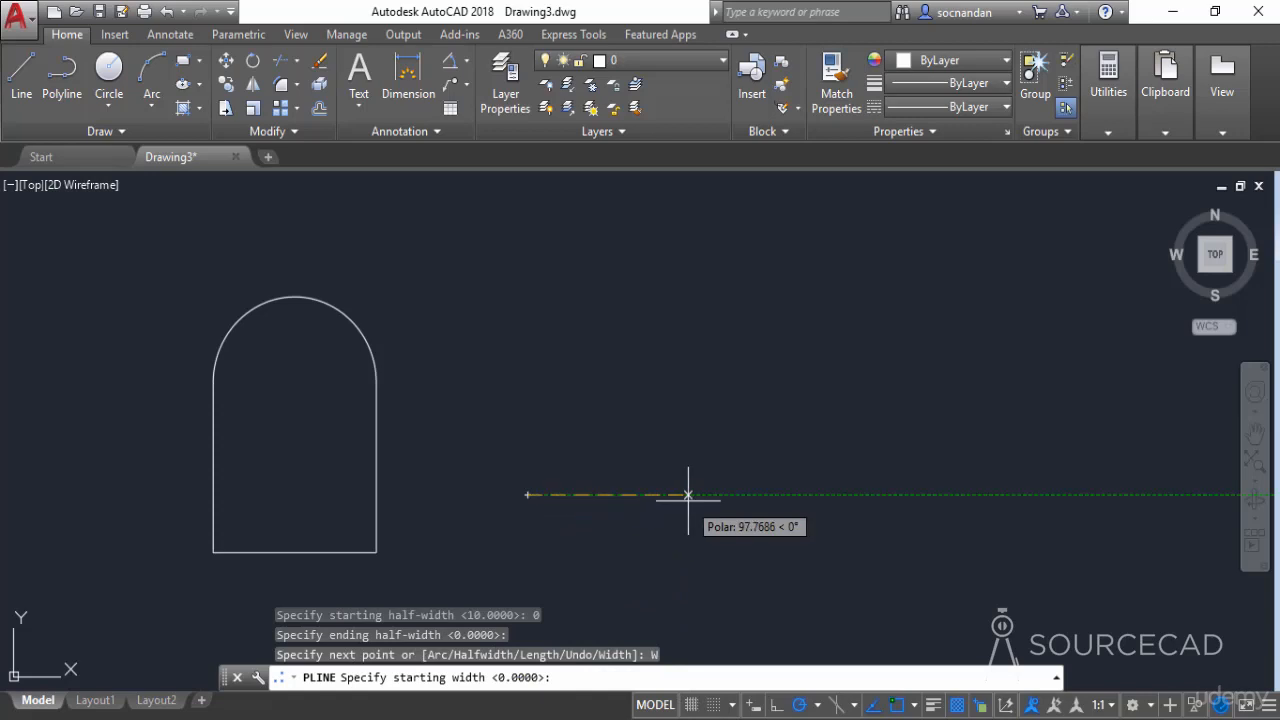
pyautogui.write('20')
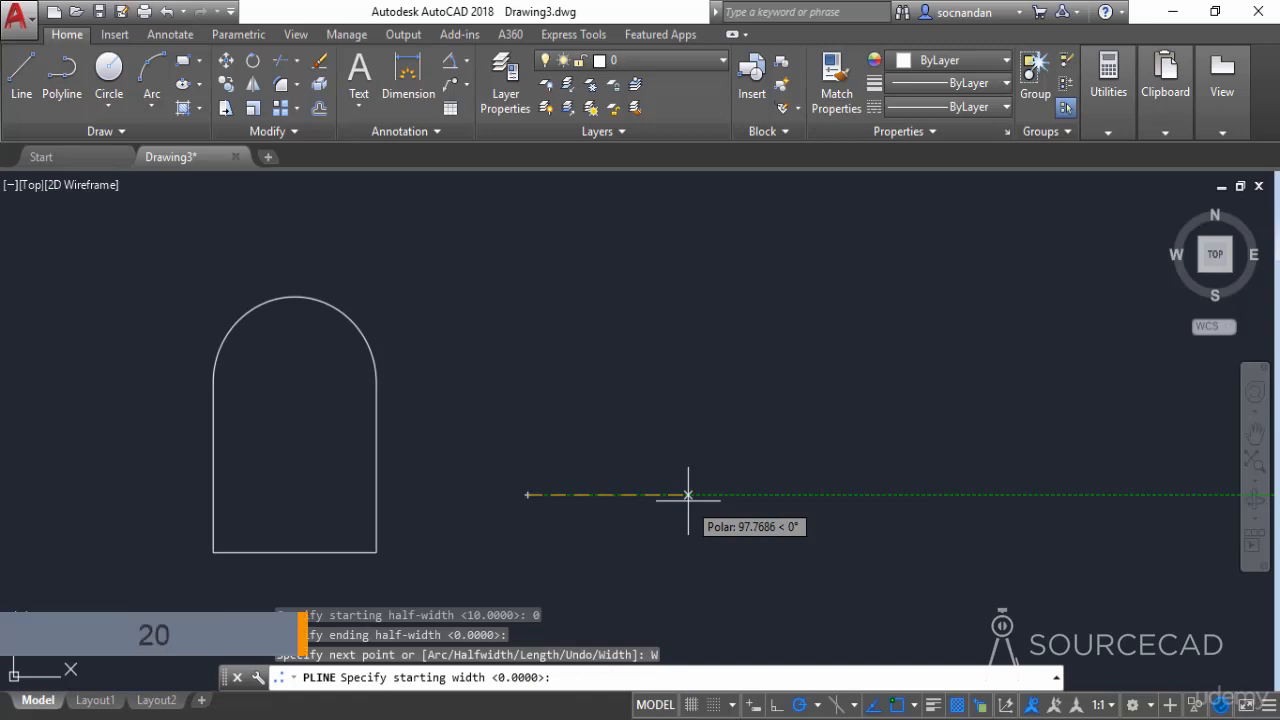
pyautogui.press('Return')
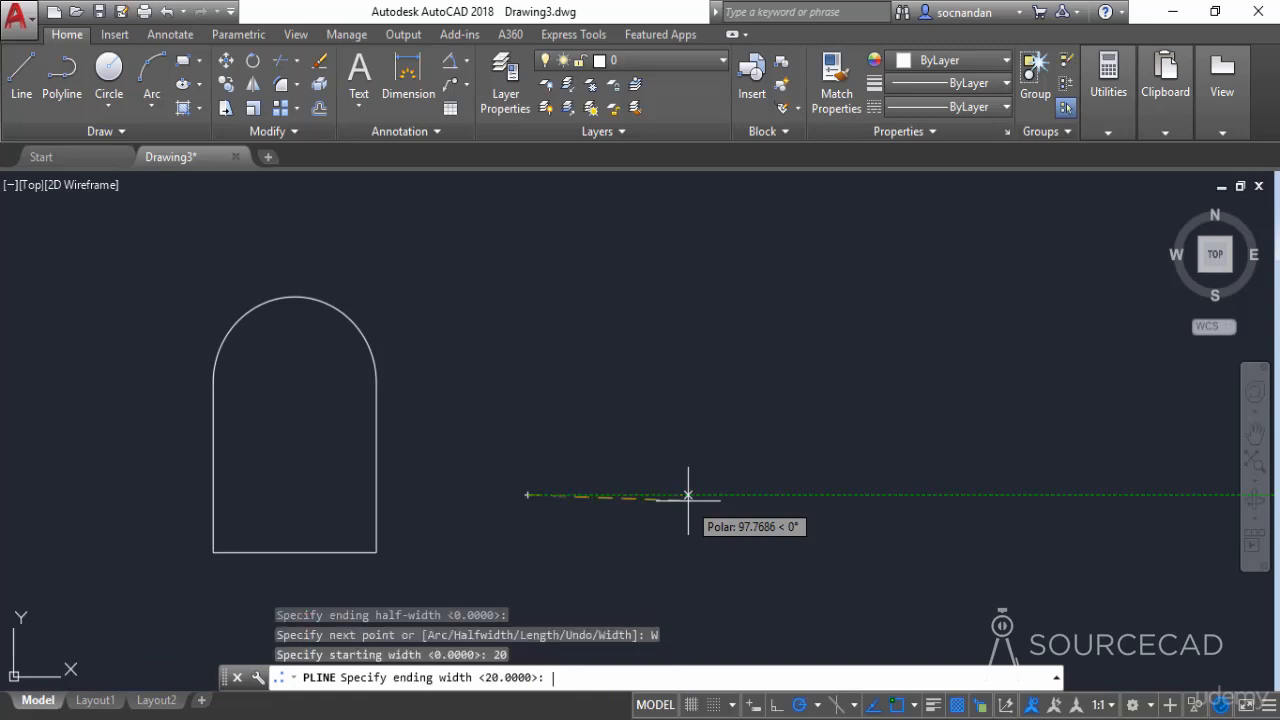
pyautogui.press('Return')
# - Draw the wide polyline as a four-sided frame with a vertical right side about 144 units long, ending near its start point, and finish it
pyautogui.click(858, 494)
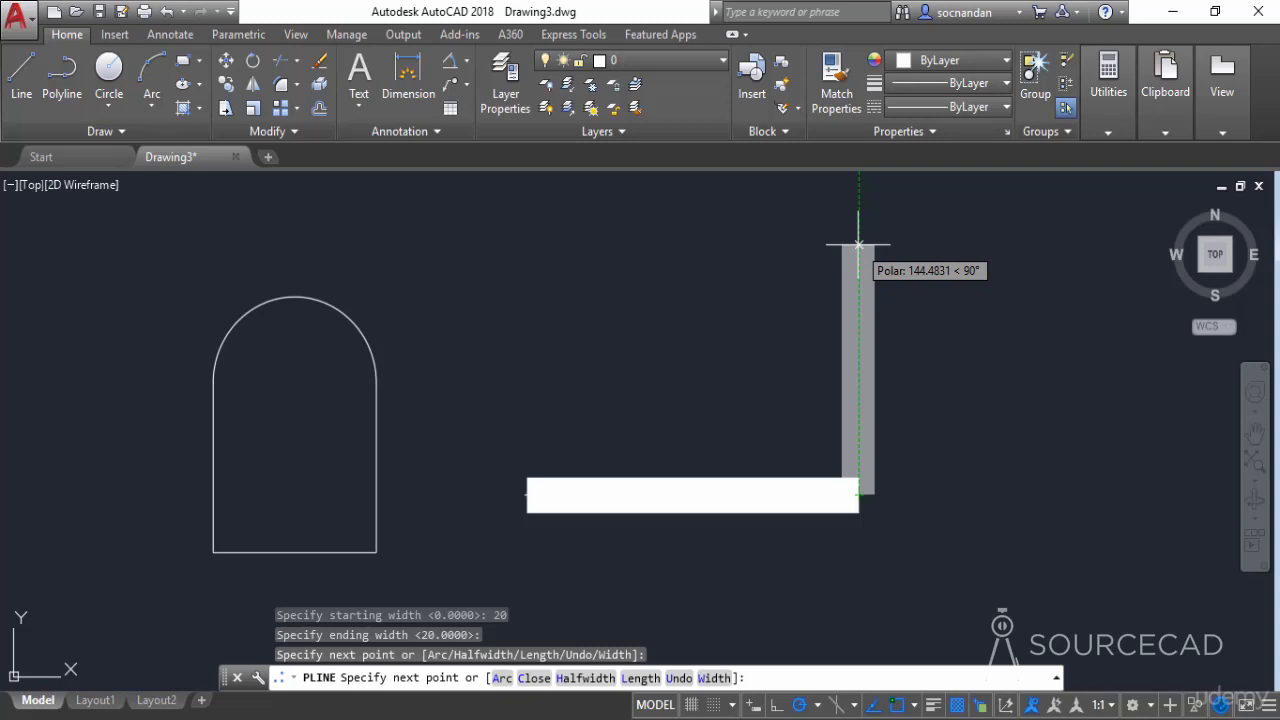
pyautogui.click(858, 244)
pyautogui.click(561, 262)
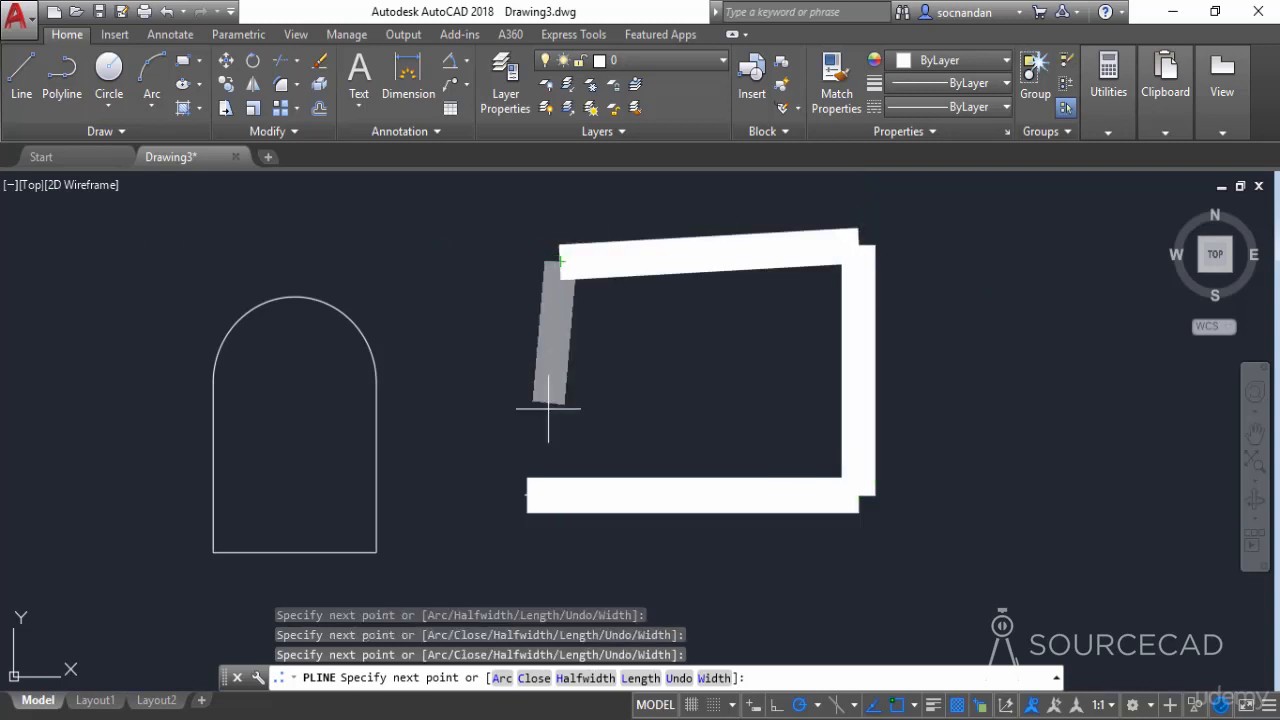
pyautogui.click(516, 492)
pyautogui.rightClick(638, 356)
pyautogui.click(660, 366)
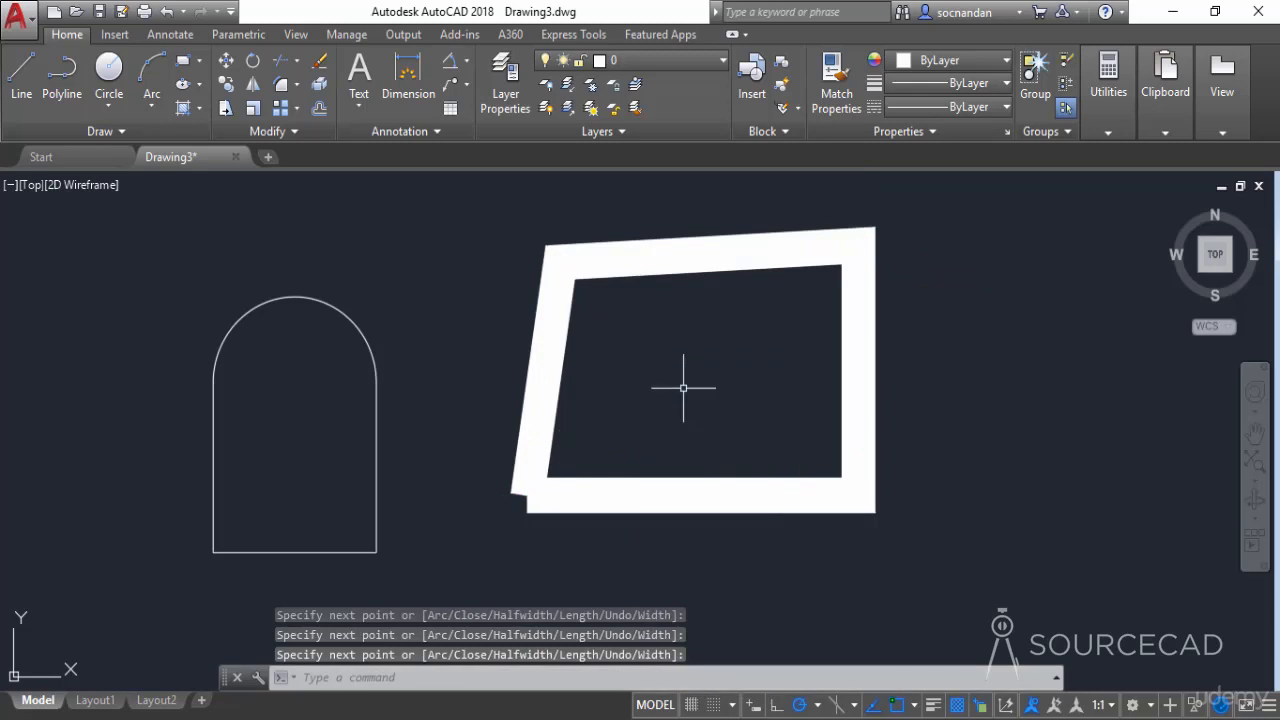
# - Erase the four-sided frame drawn with the 20-unit width
pyautogui.click(681, 385)
pyautogui.click(460, 348)
pyautogui.rightClick(463, 208)
pyautogui.click(500, 358)
# - Draw an open three-segment polyline beside the arched shape with starting and ending widths of 0
pyautogui.click(62, 75)
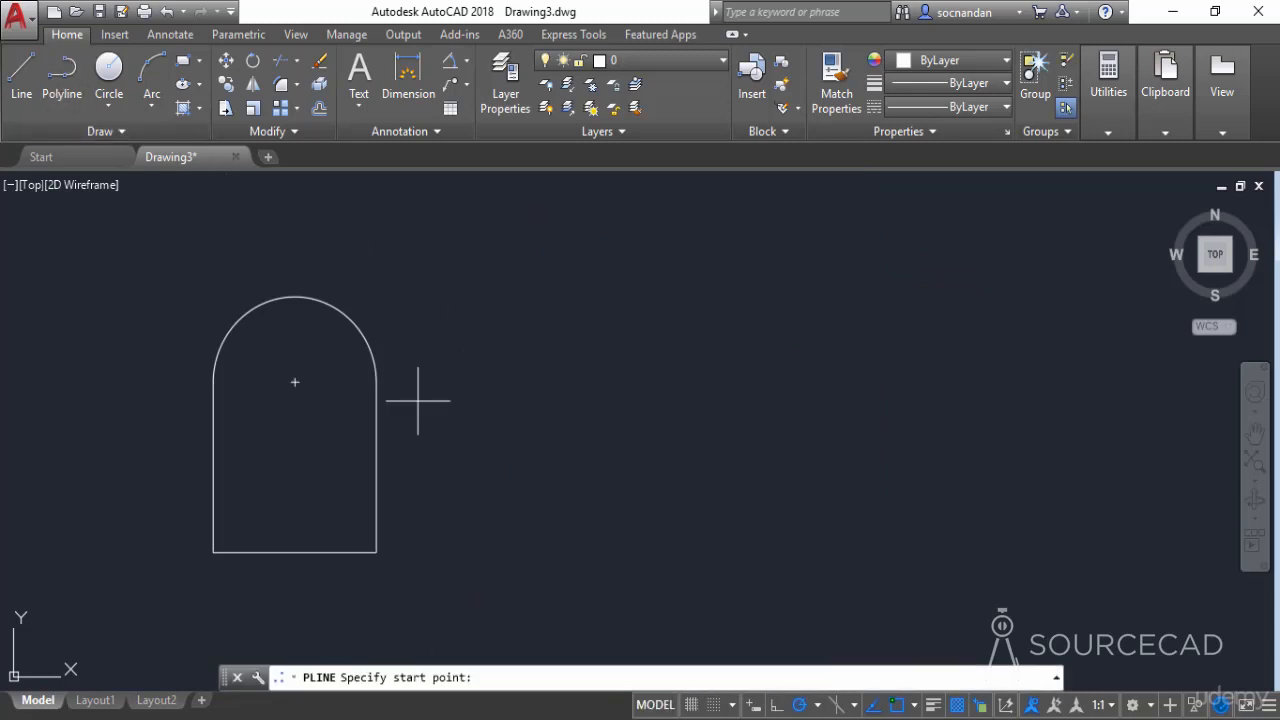
pyautogui.click(493, 428)
pyautogui.click(677, 677)
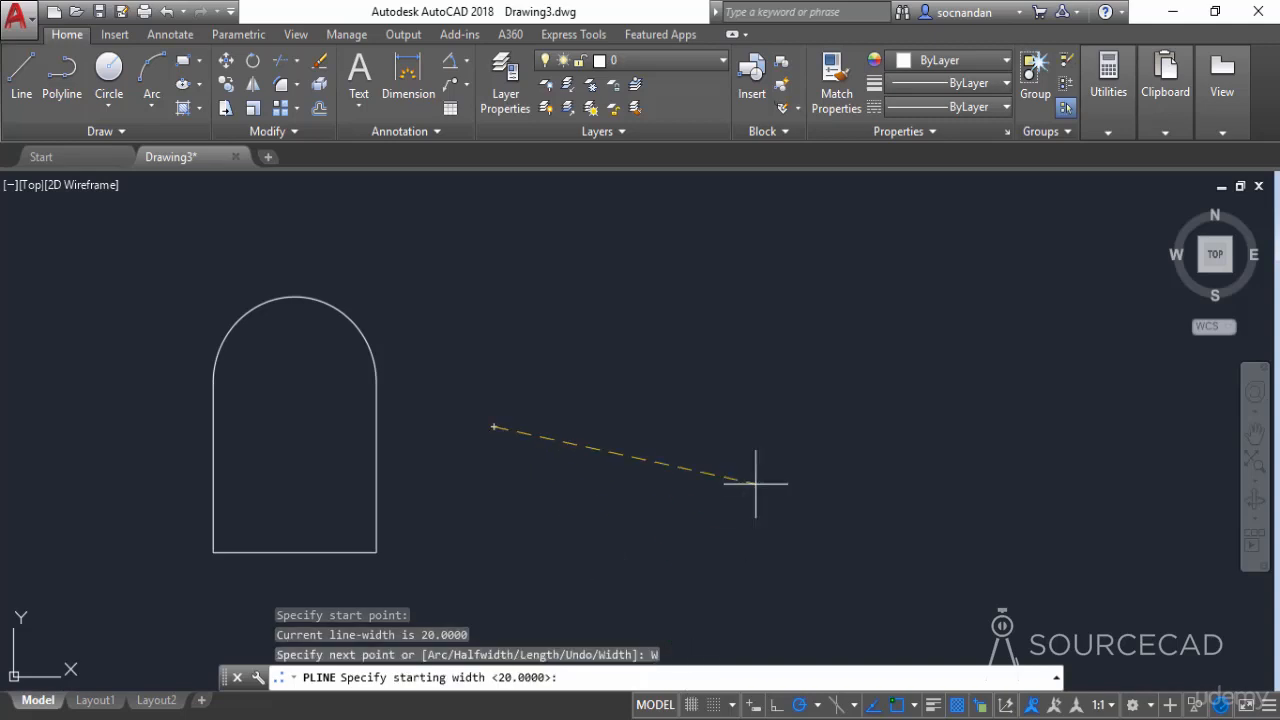
pyautogui.write('0')
pyautogui.press('Return')
pyautogui.press('Return')
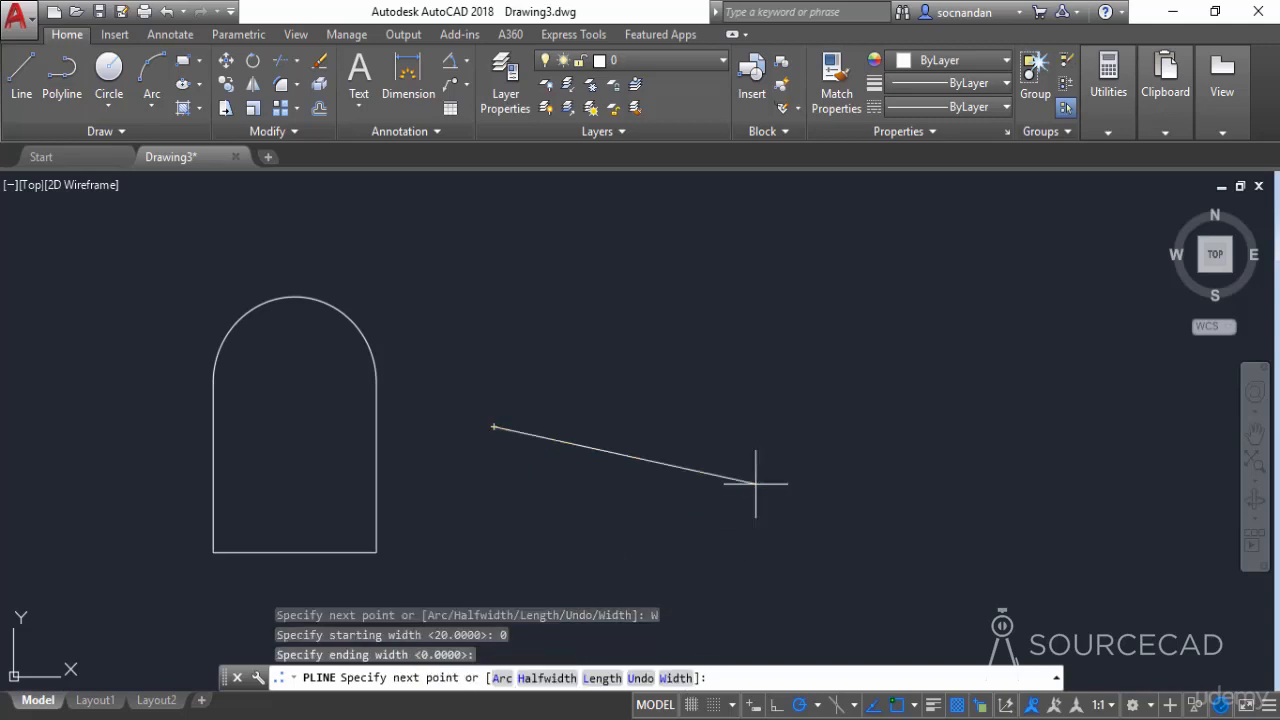
pyautogui.click(790, 362)
pyautogui.click(871, 494)
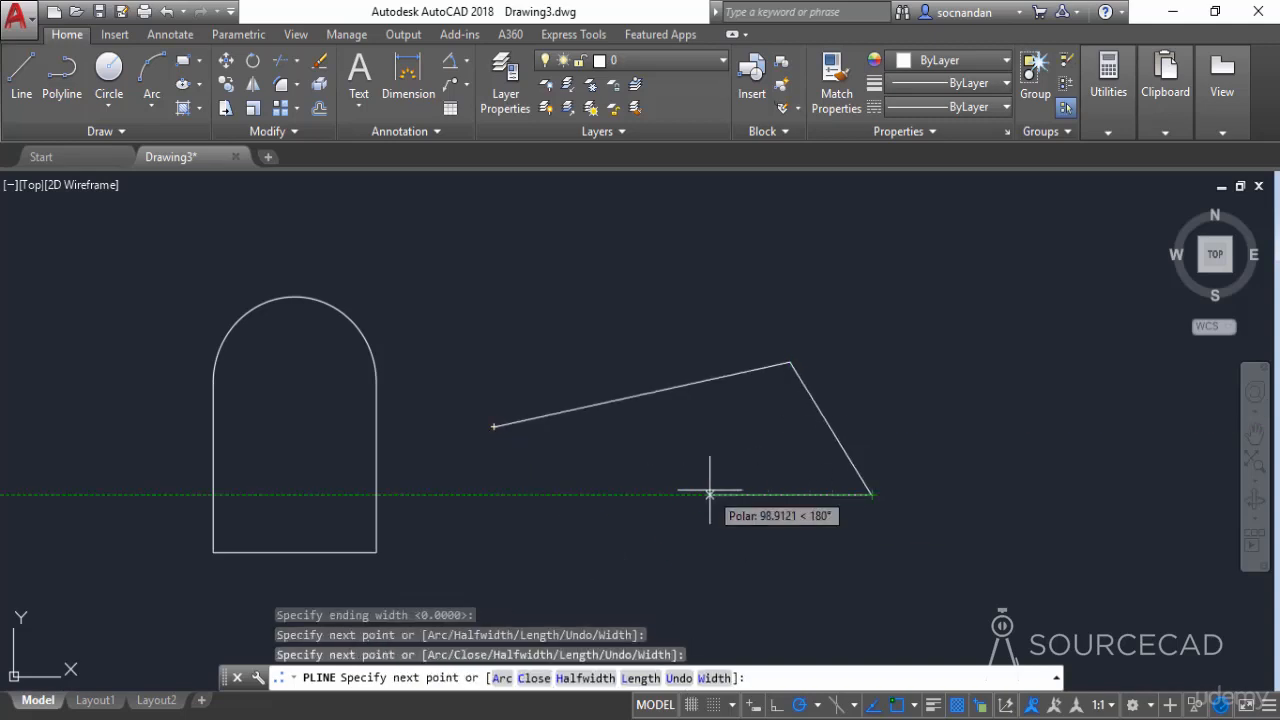
pyautogui.click(710, 494)
pyautogui.rightClick(780, 310)
pyautogui.click(806, 330)
# - Erase the arched shape and the open three-segment polyline together
pyautogui.click(904, 507)
pyautogui.click(306, 286)
pyautogui.rightClick(401, 292)
pyautogui.click(476, 386)
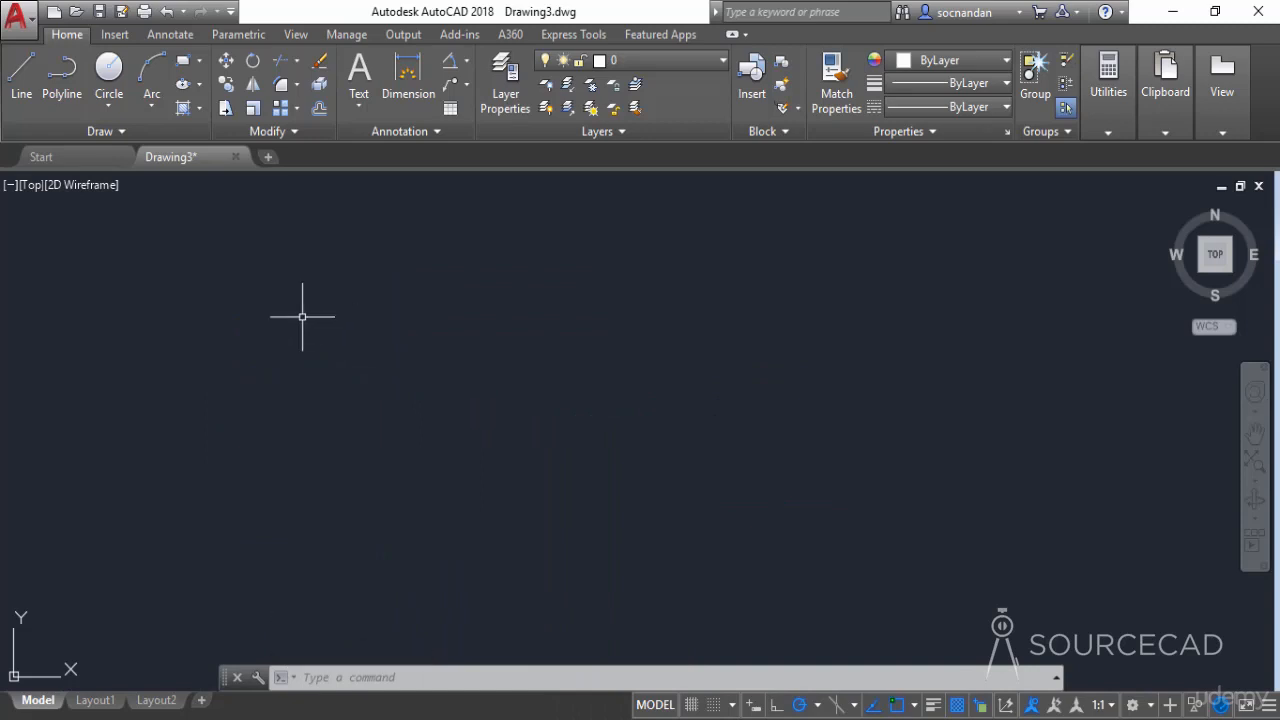
# - Draw a wavy open spline with the Spline Fit tool, looping through its fit points back to near the start point
pyautogui.click(108, 136)
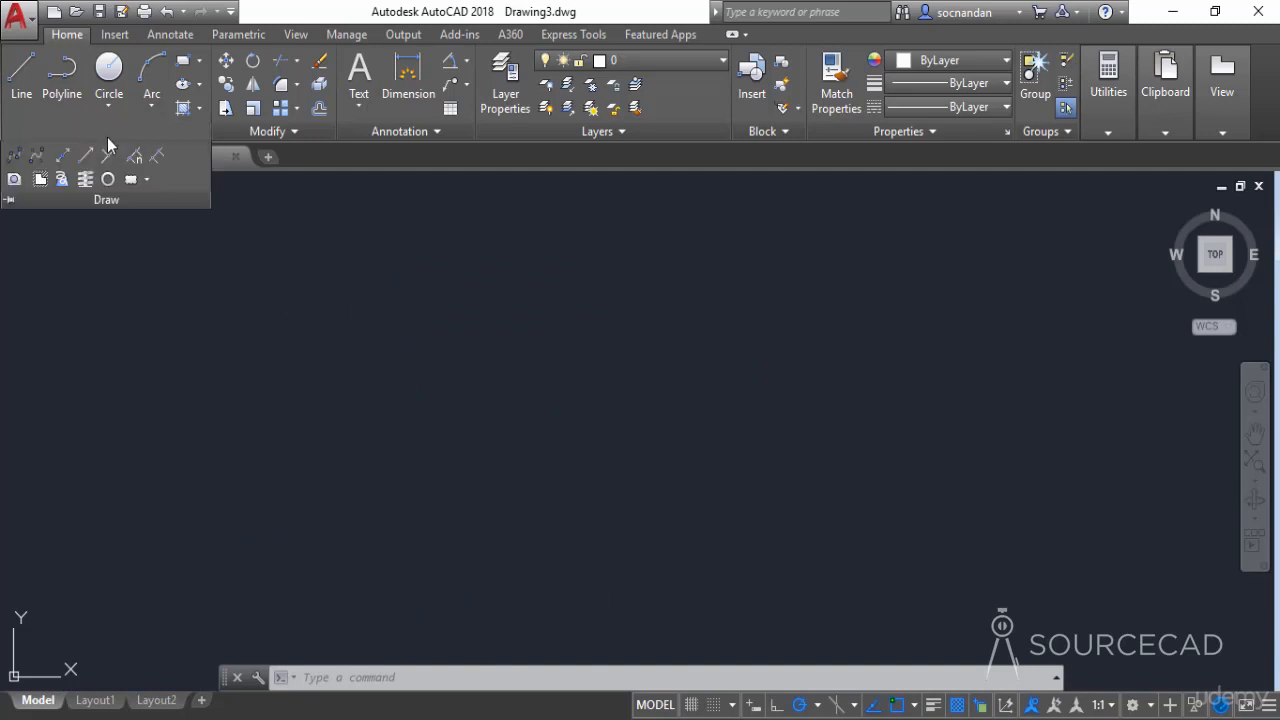
pyautogui.click(13, 155)
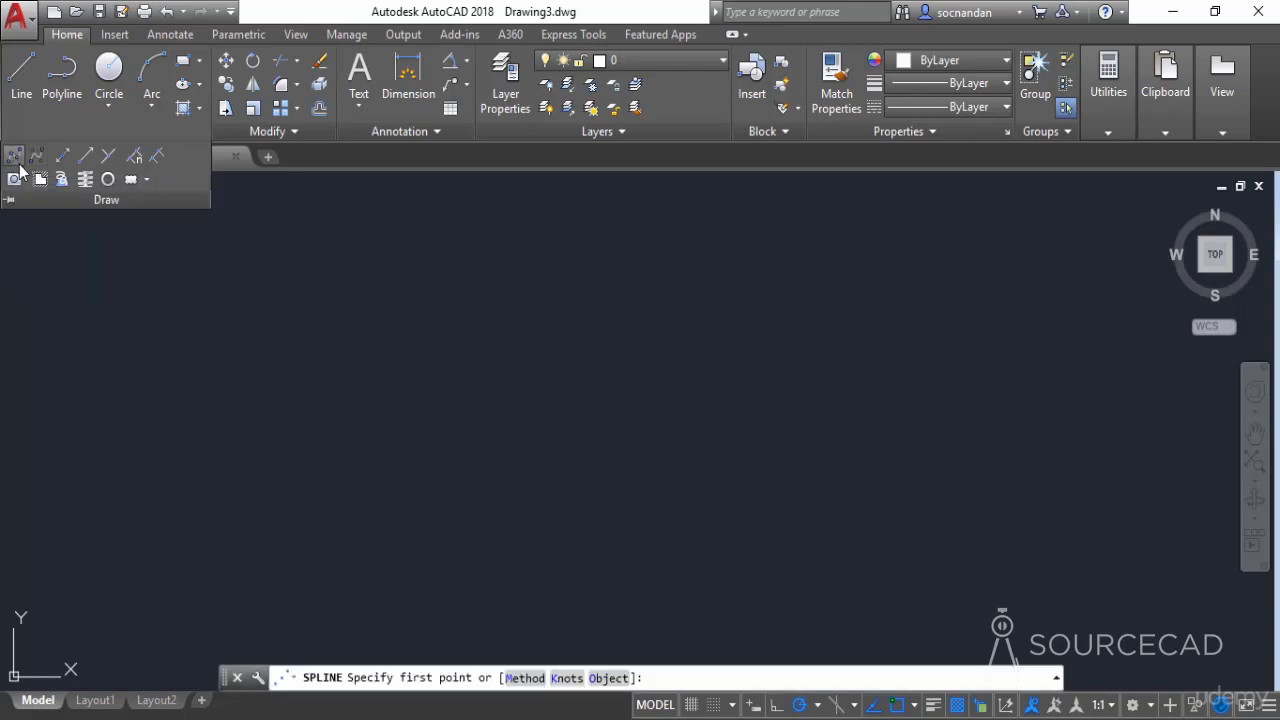
pyautogui.click(383, 467)
pyautogui.click(465, 364)
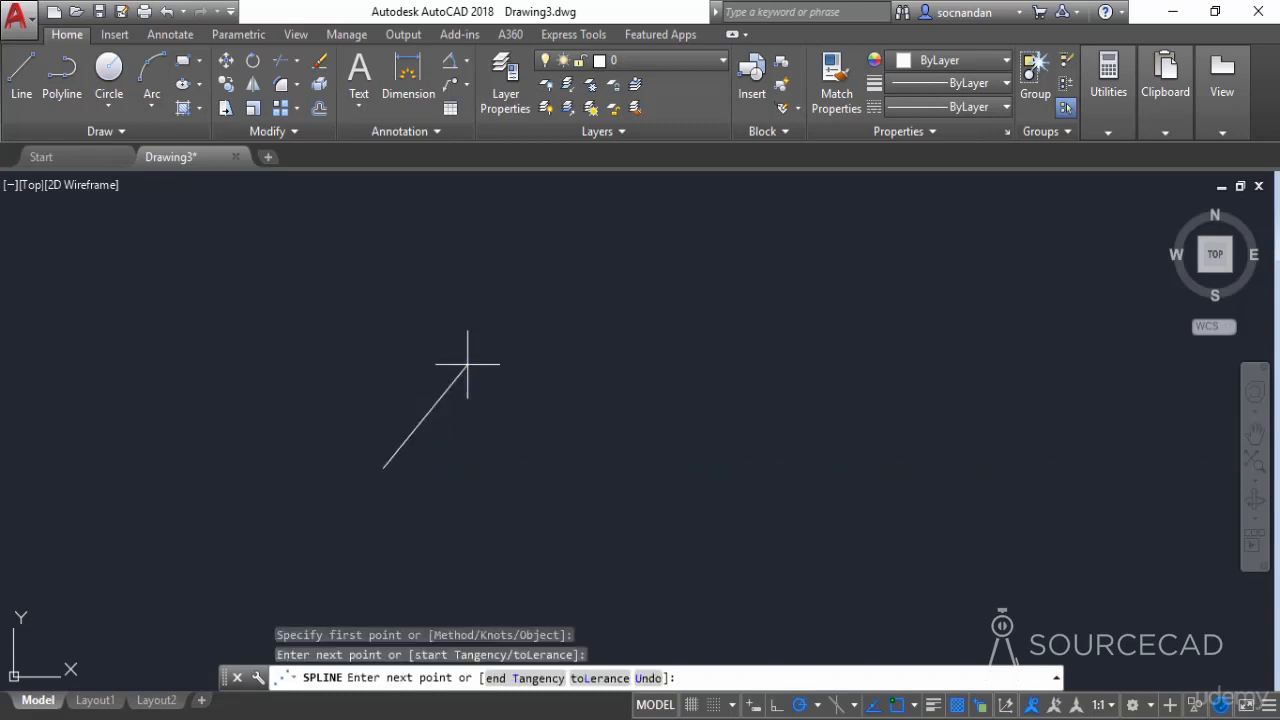
pyautogui.click(568, 467)
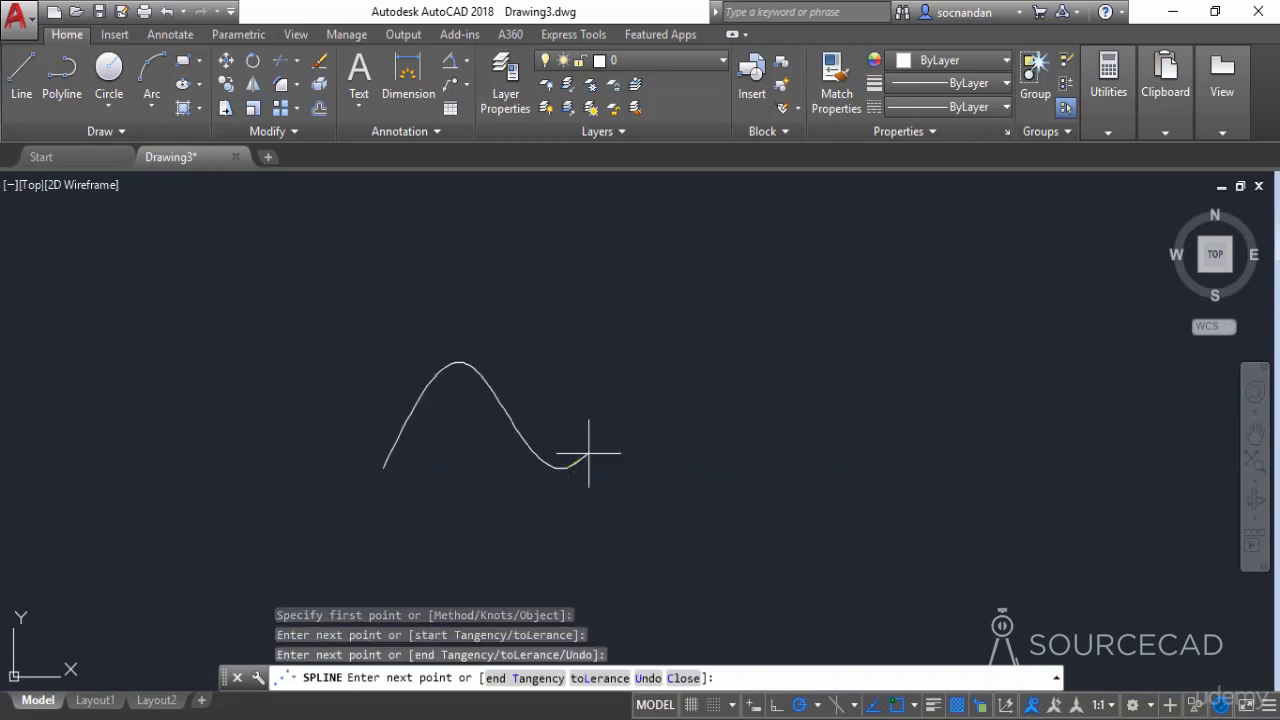
pyautogui.click(712, 360)
pyautogui.click(853, 440)
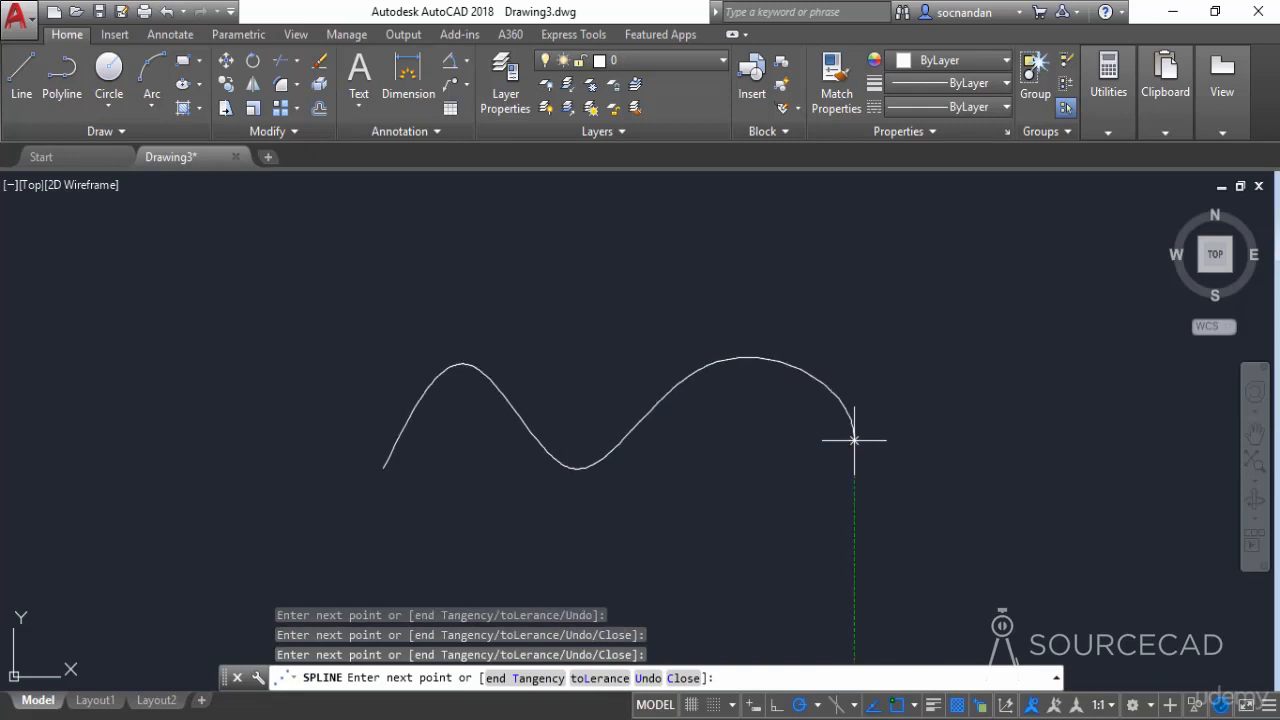
pyautogui.click(791, 576)
pyautogui.click(697, 509)
pyautogui.click(503, 593)
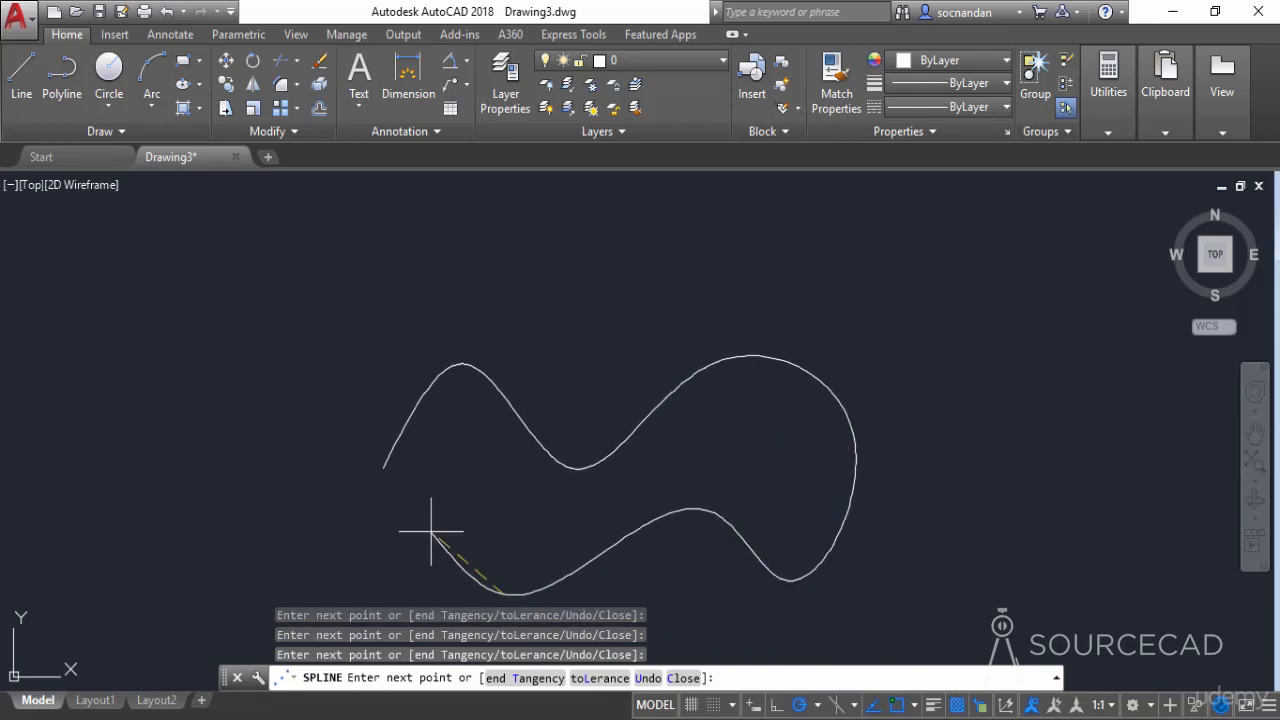
pyautogui.click(180, 466)
pyautogui.click(296, 344)
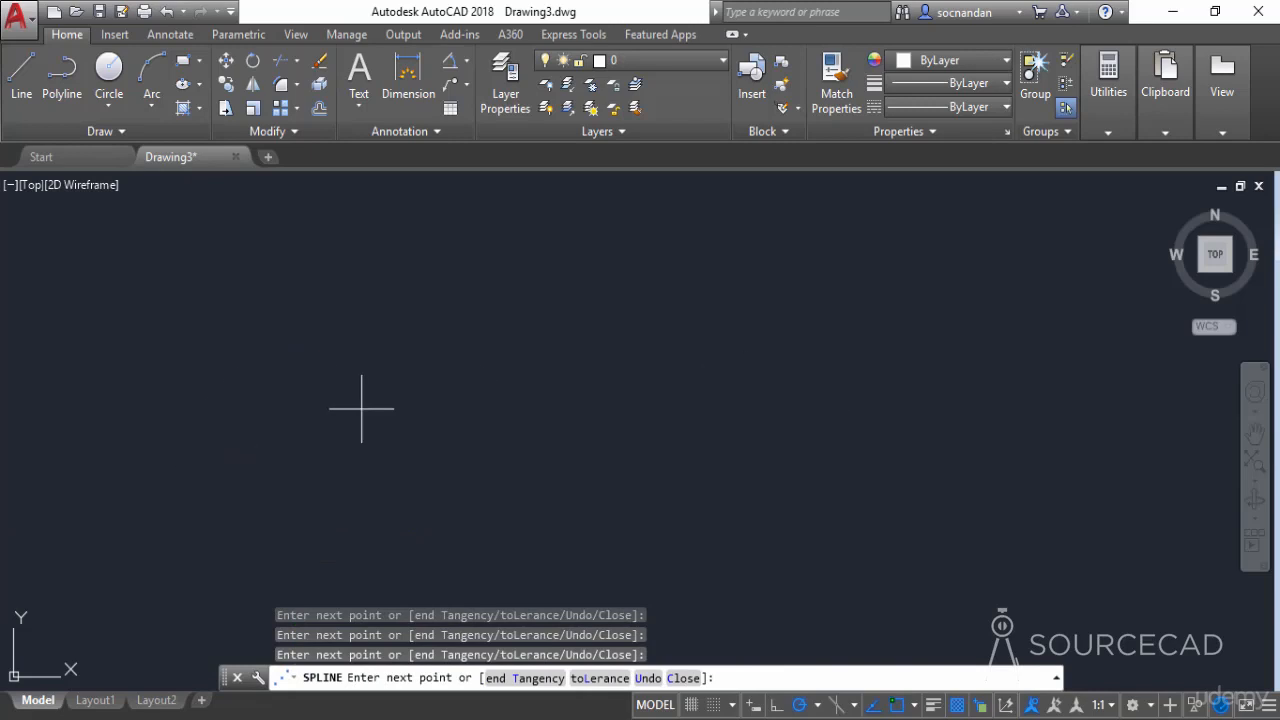
pyautogui.click(362, 408)
pyautogui.press('Return')
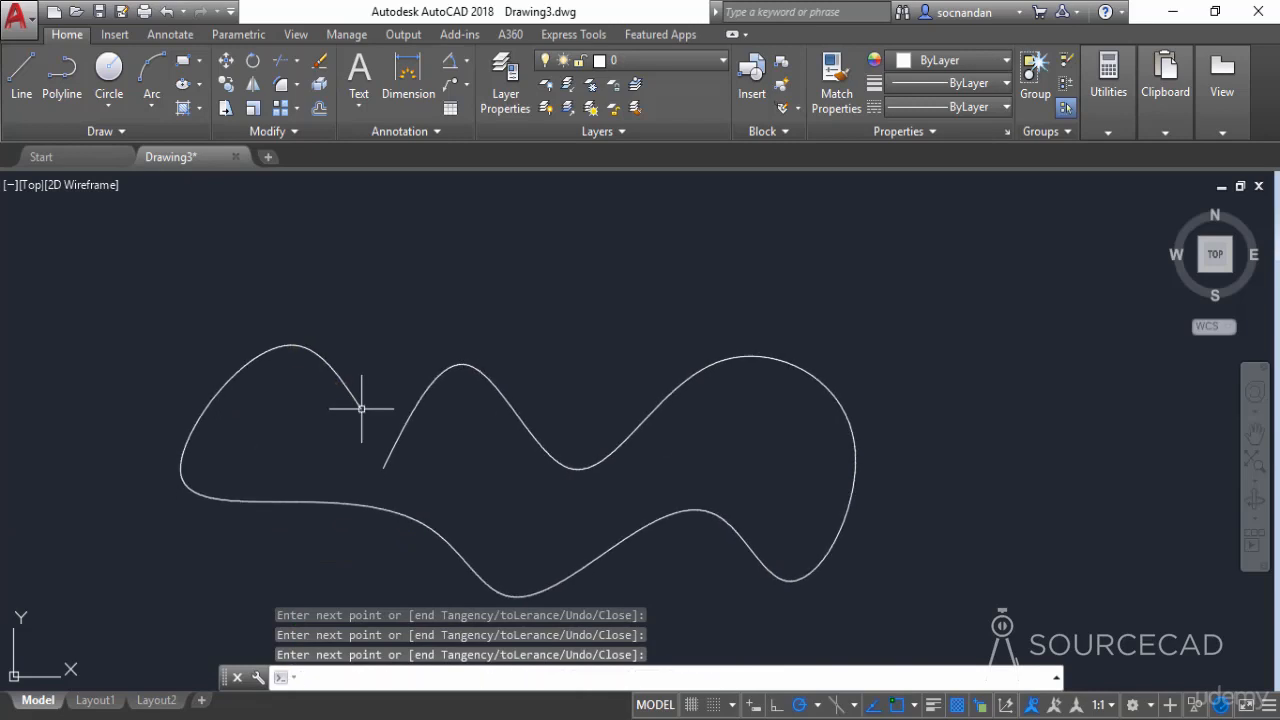
# - Select the wavy spline and examine the fit points along its curve
pyautogui.click(335, 362)
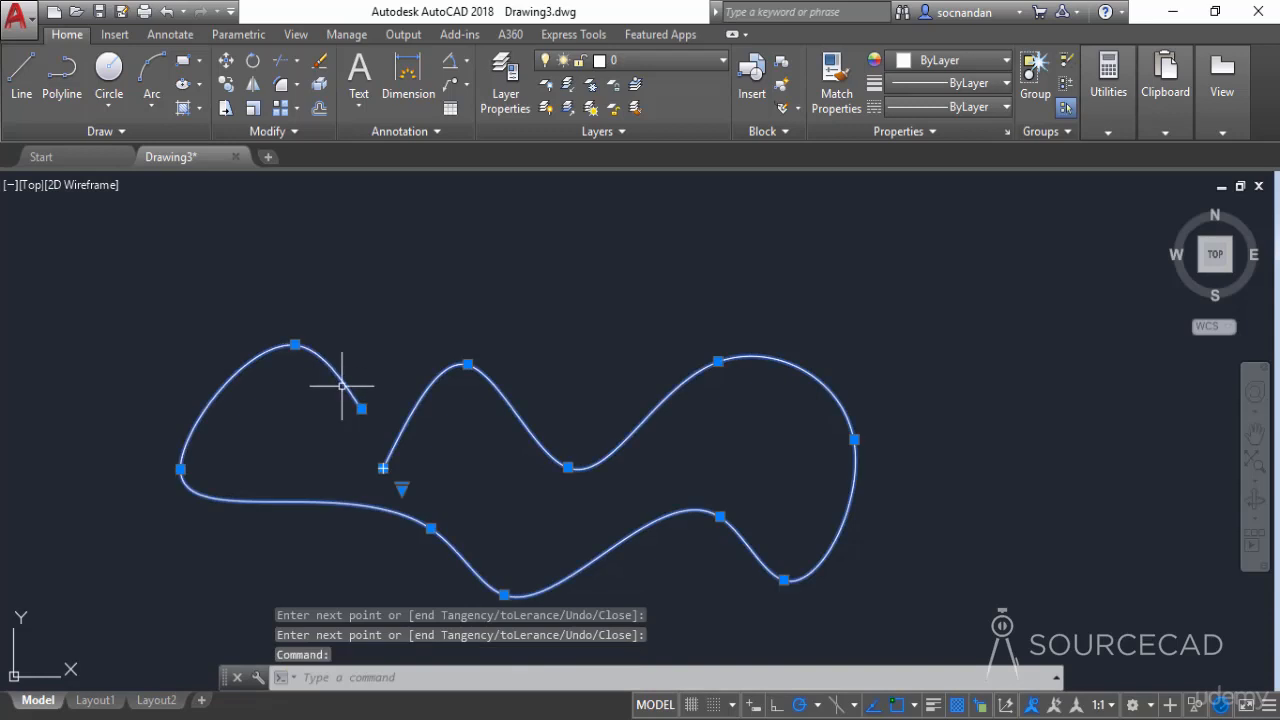
pyautogui.moveTo(361, 408)
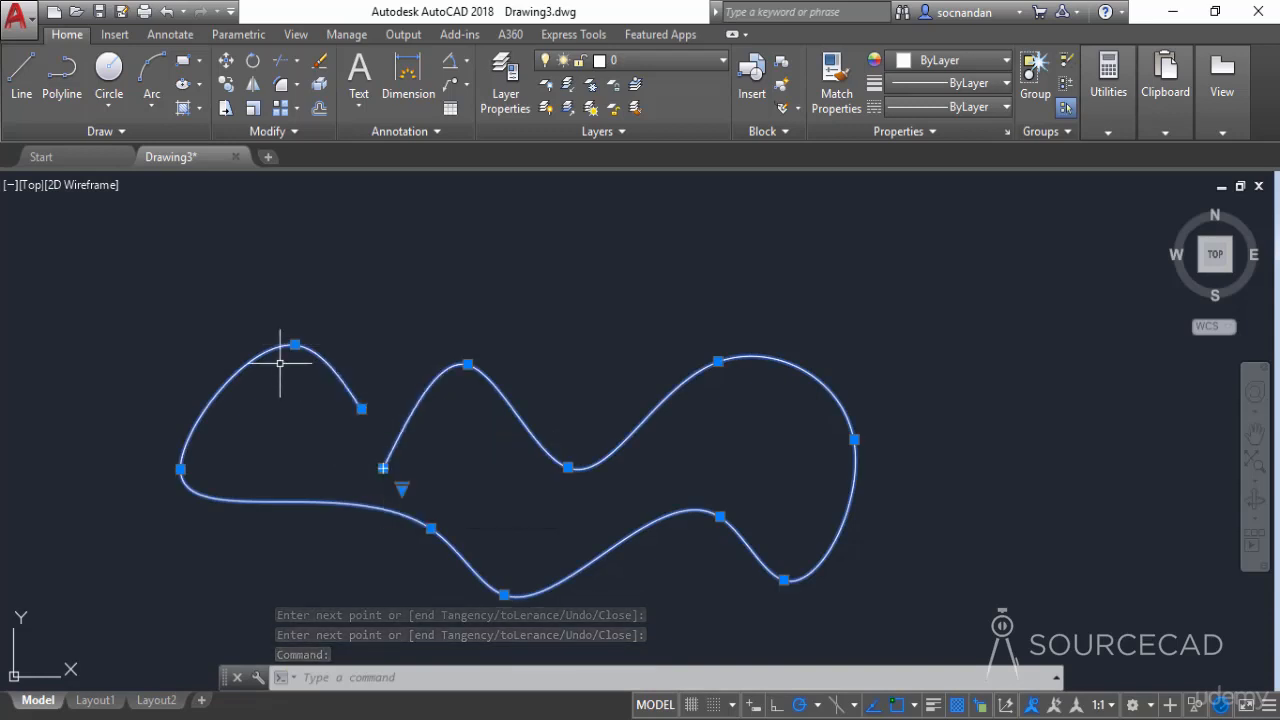
pyautogui.moveTo(431, 528)
pyautogui.click(500, 585)
pyautogui.click(505, 597)
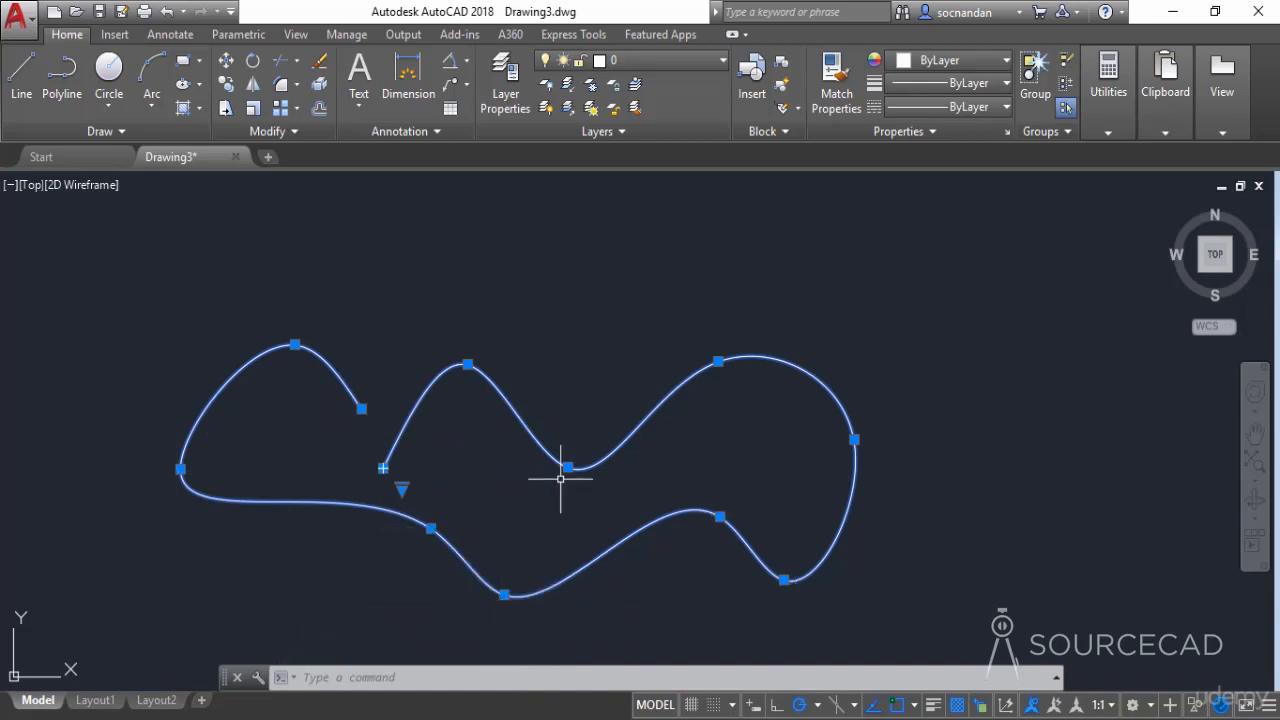
# - Draw an open spline with the Spline CV tool to the right of the first, placing nine control vertices that loop back near the start
pyautogui.scroll(-2, 634, 483)
pyautogui.scroll(-2, 891, 477)
pyautogui.moveTo(891, 477); pyautogui.dragTo(521, 462, button='middle')
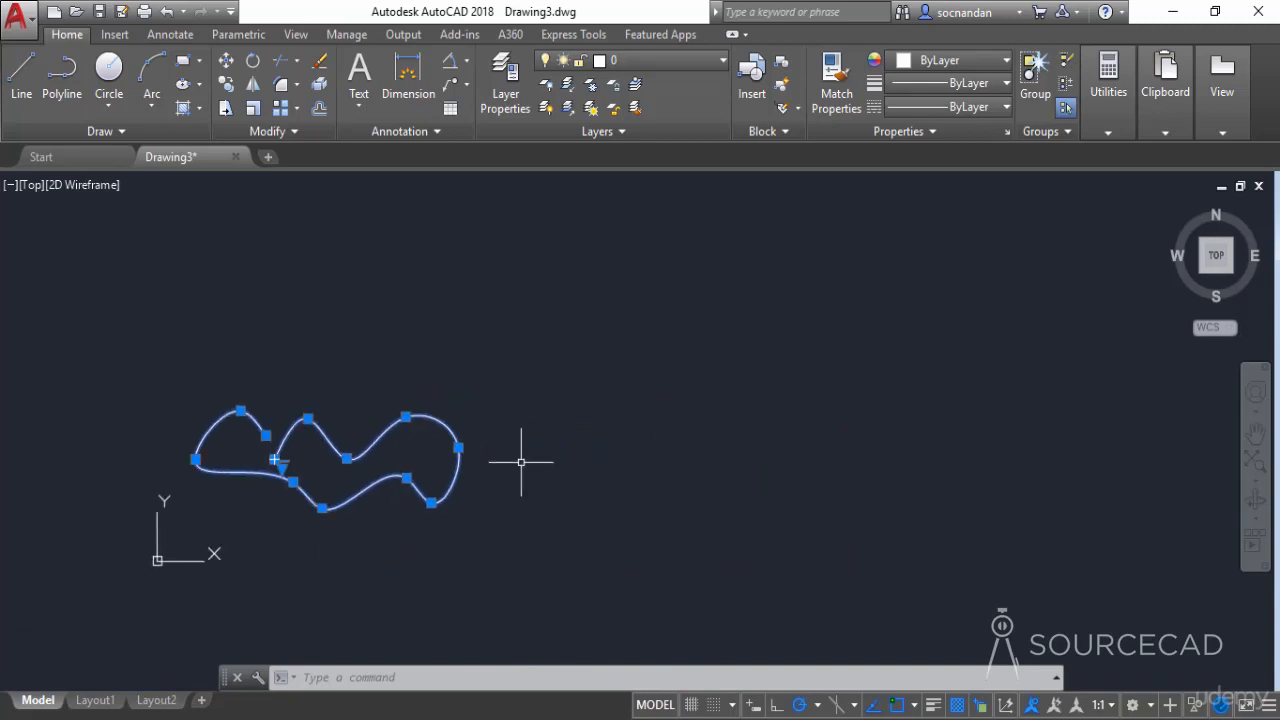
pyautogui.click(91, 134)
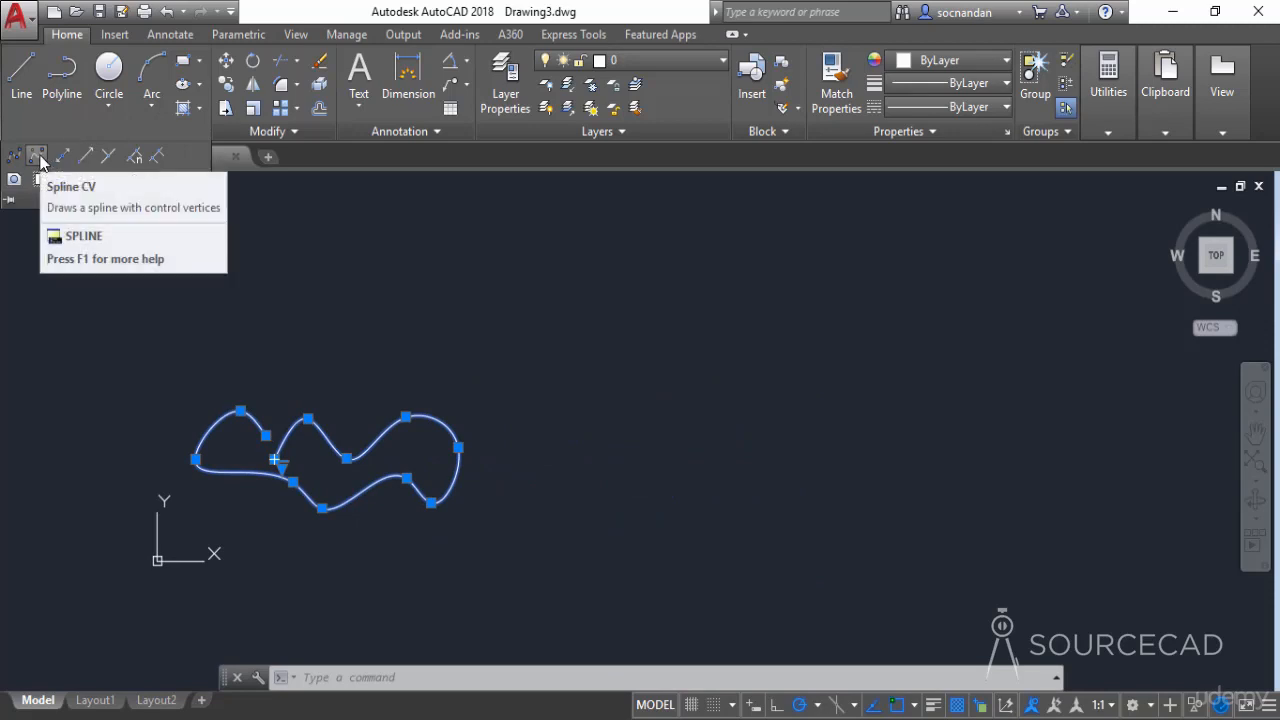
pyautogui.click(38, 157)
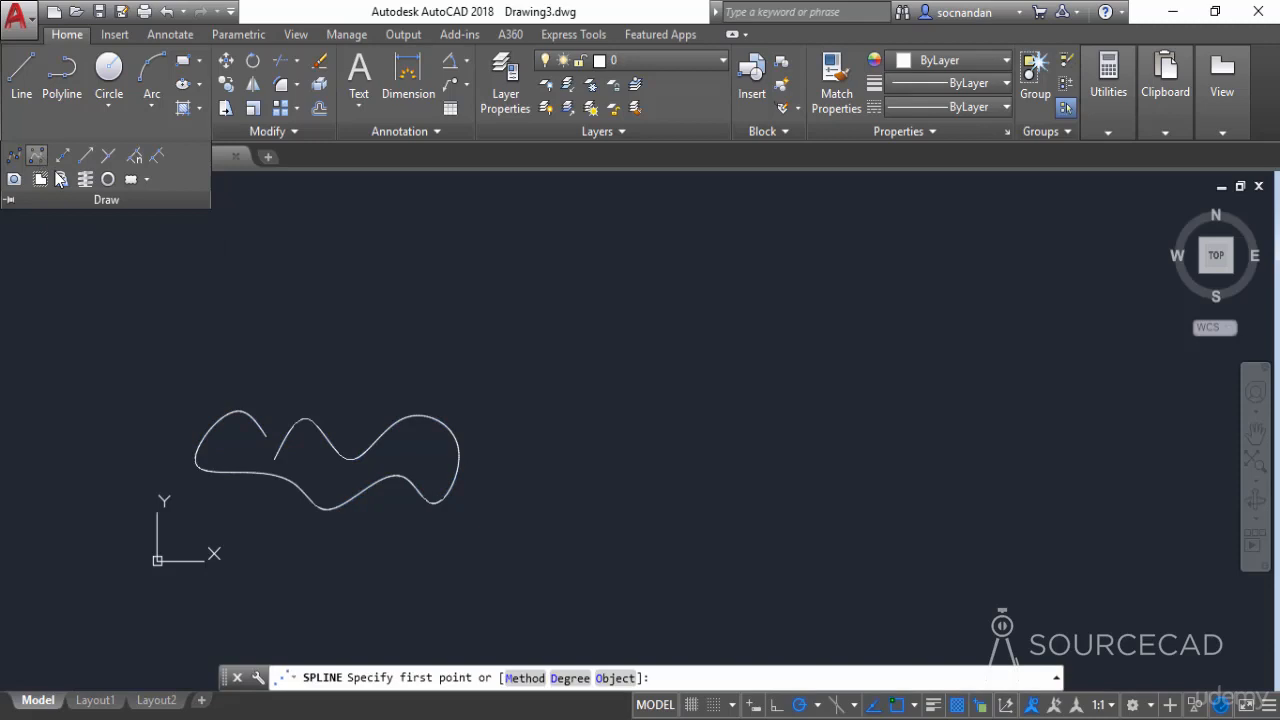
pyautogui.click(598, 466)
pyautogui.click(652, 428)
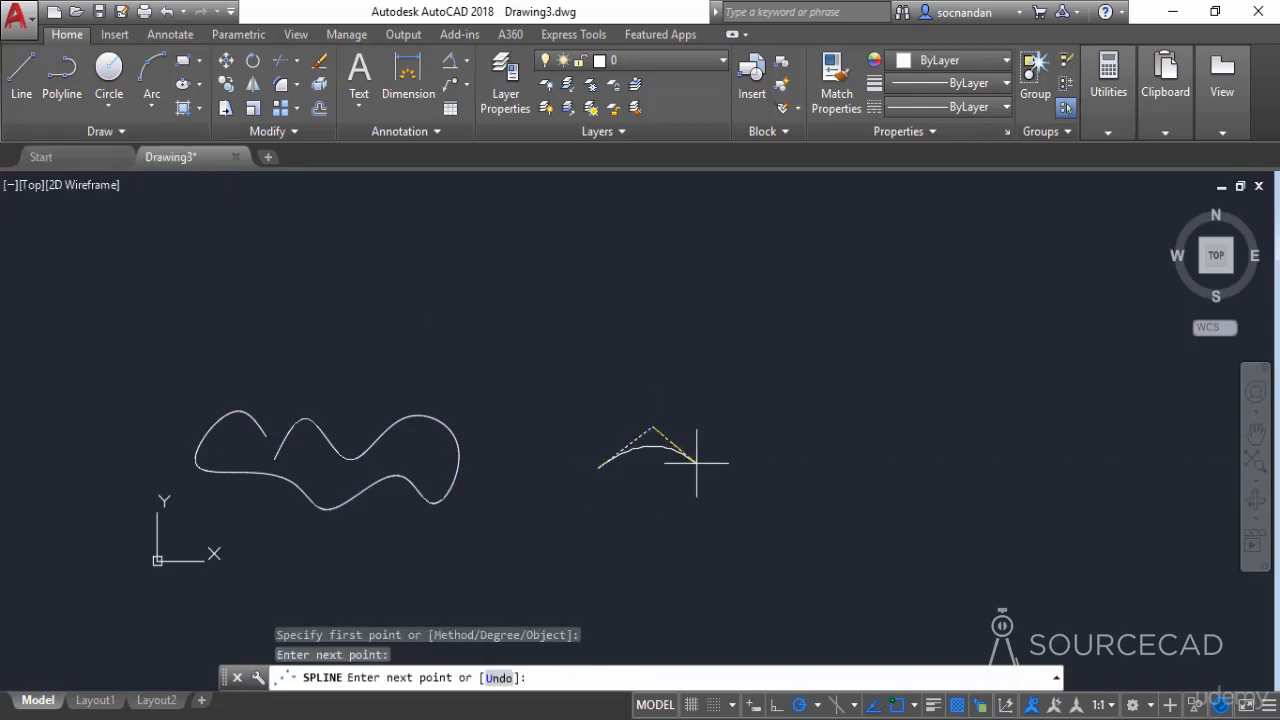
pyautogui.click(714, 467)
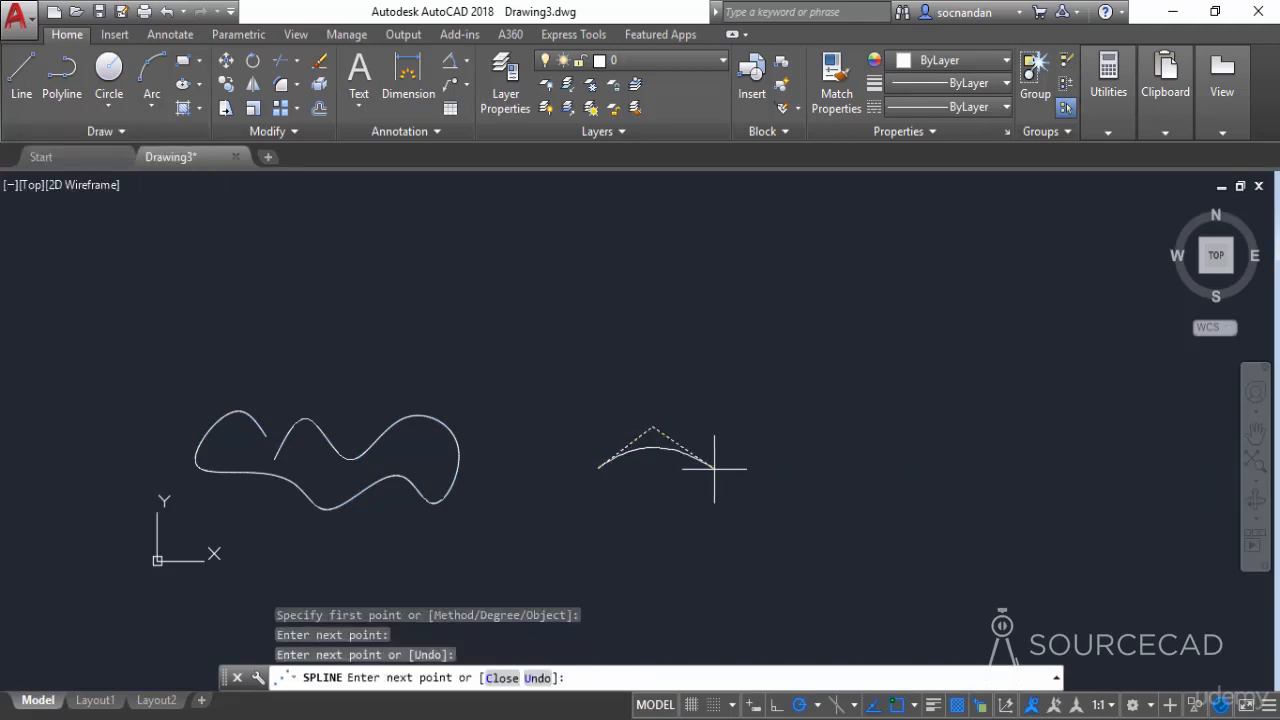
pyautogui.click(785, 434)
pyautogui.click(848, 487)
pyautogui.click(736, 532)
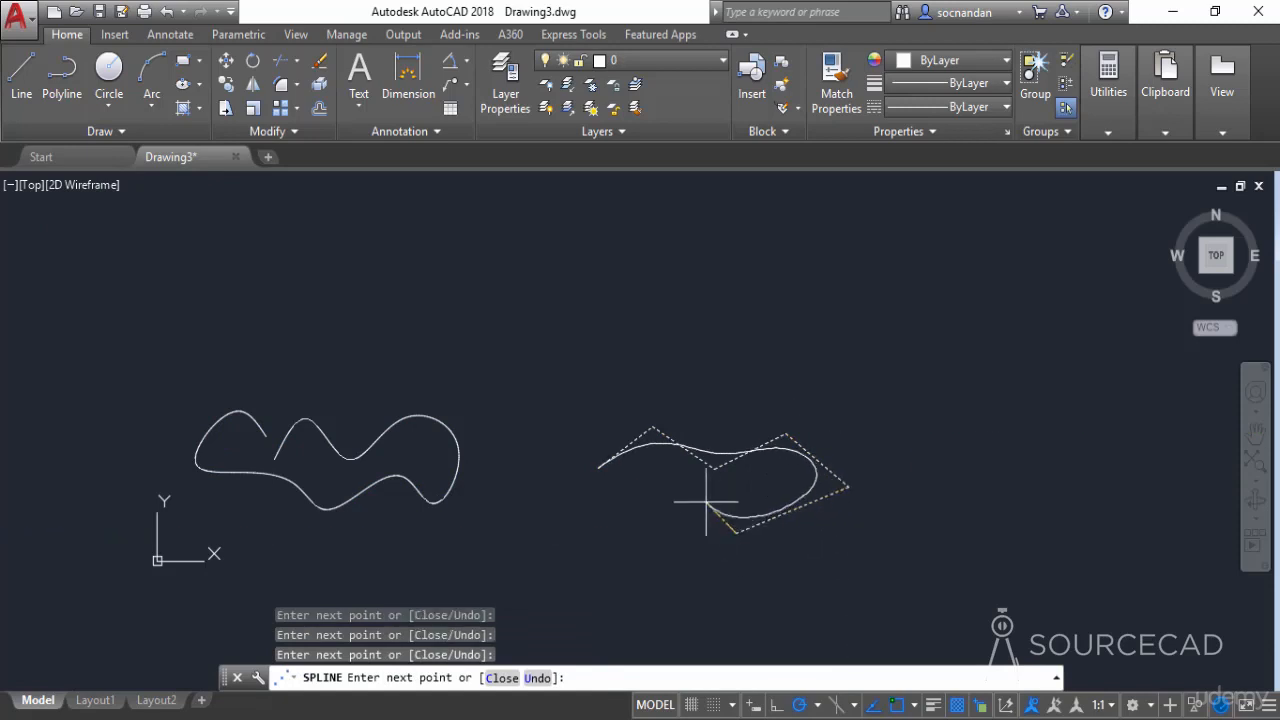
pyautogui.click(688, 492)
pyautogui.click(639, 518)
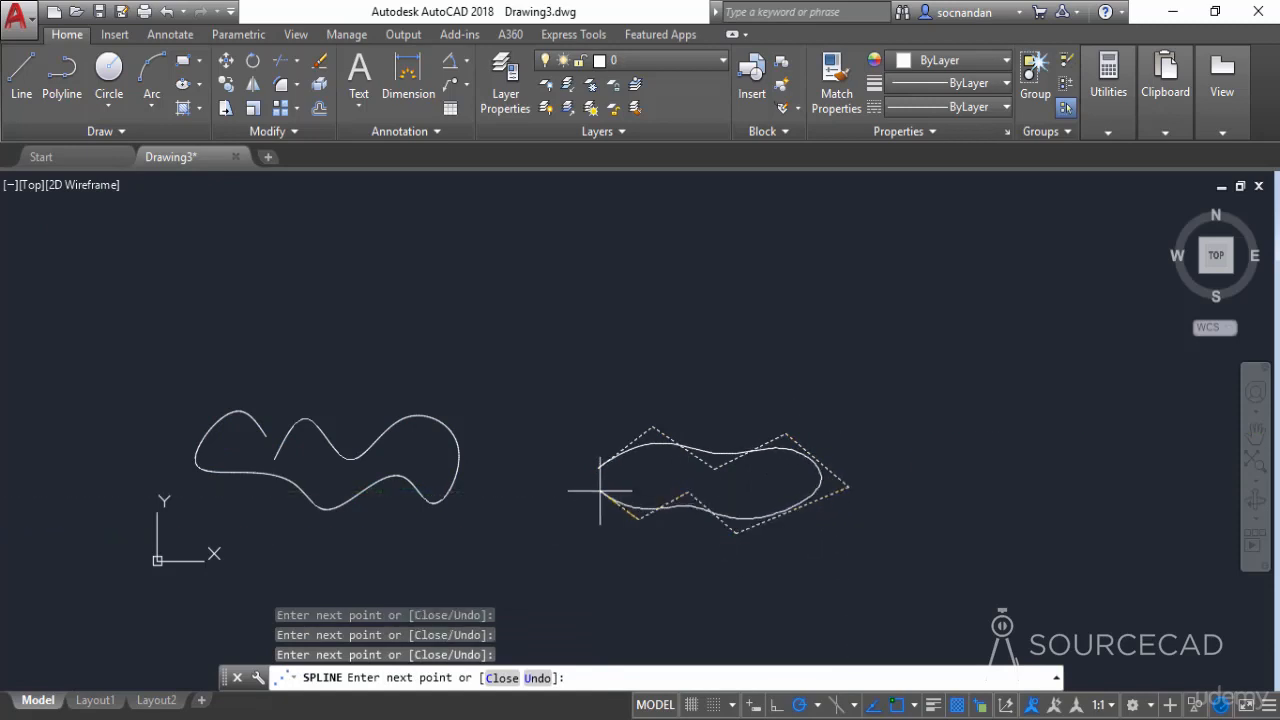
pyautogui.click(600, 491)
pyautogui.press('Return')
# - Select the control-vertex spline and examine its control vertices relative to the curve
pyautogui.scroll(2, 687, 467)
pyautogui.click(691, 434)
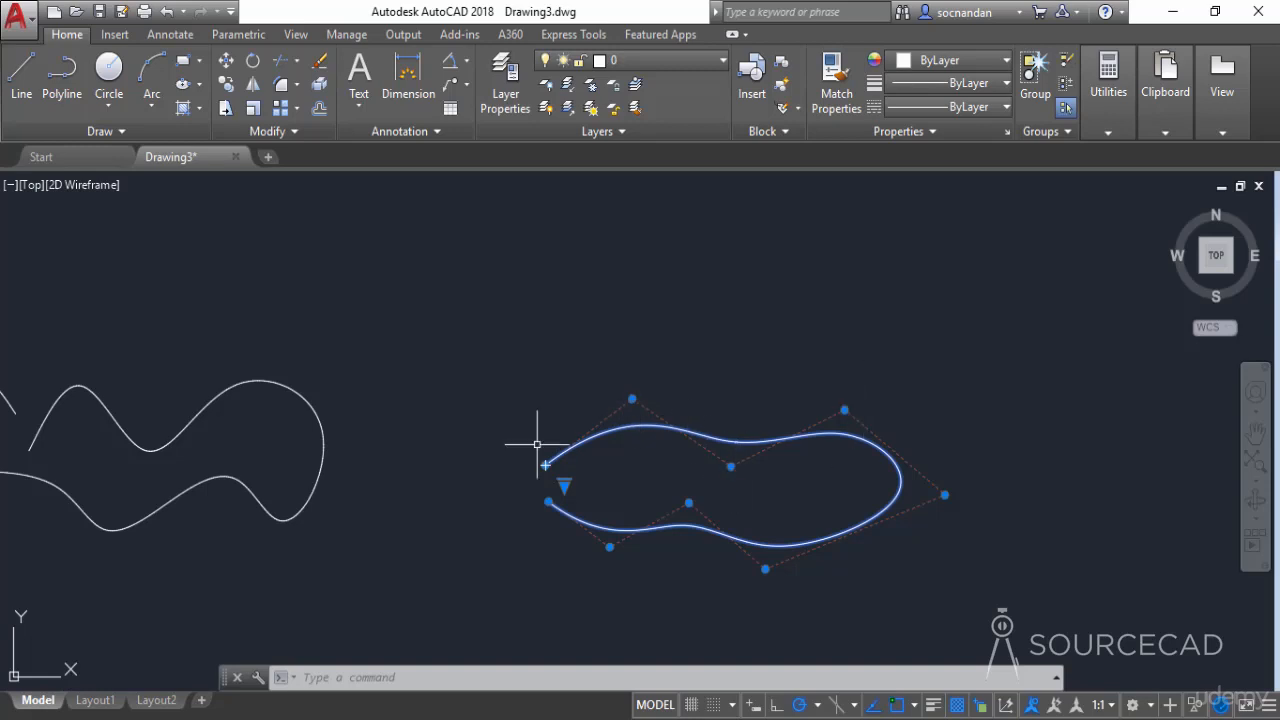
# - Switch the selected control-vertex spline to show fit points instead of control vertices, and deselect it
pyautogui.scroll(-2, 595, 440)
pyautogui.moveTo(700, 457); pyautogui.dragTo(826, 449, button='middle')
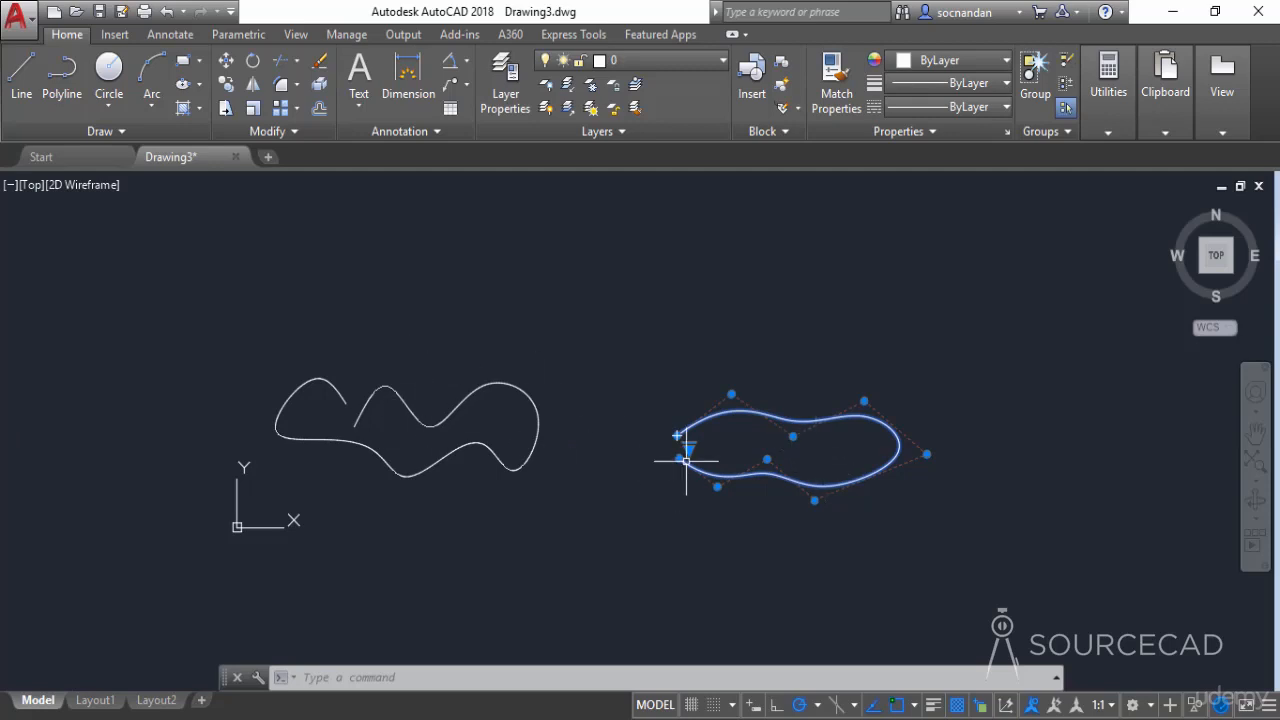
pyautogui.moveTo(690, 448)
pyautogui.click(722, 460)
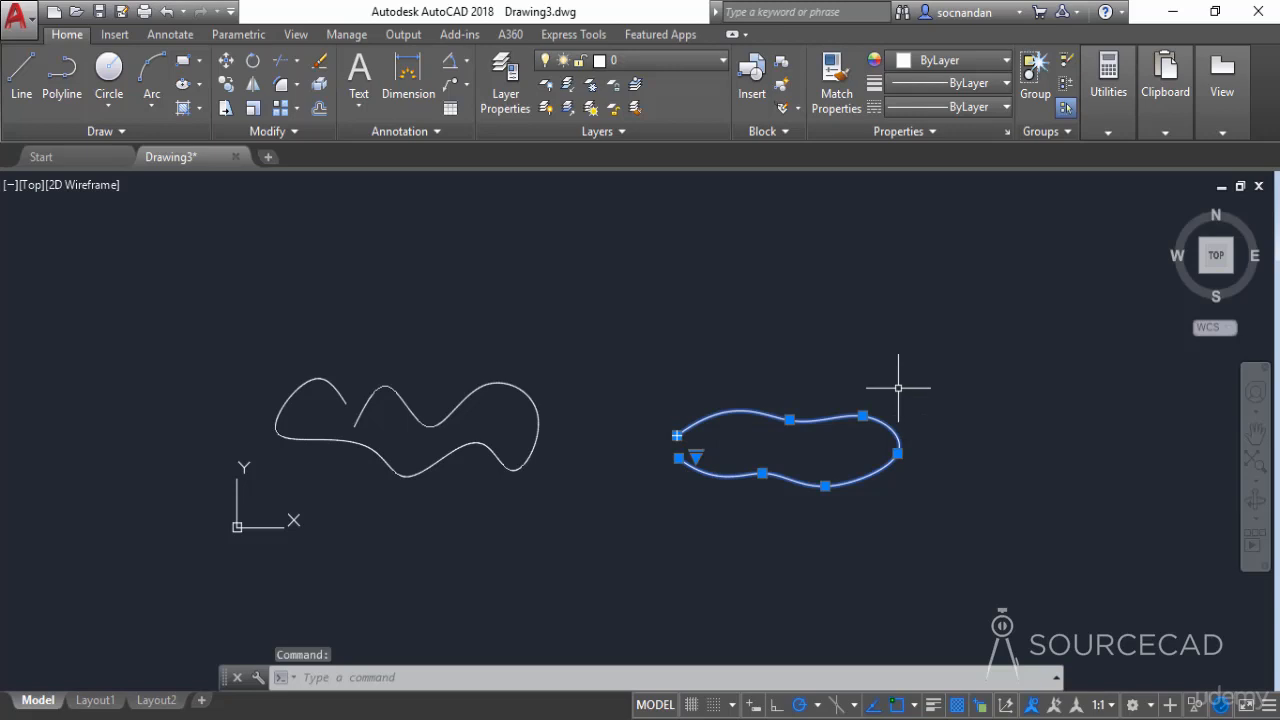
pyautogui.press('Escape')
# - Select the wavy fit-point spline and switch its grips to show control vertices
pyautogui.click(503, 385)
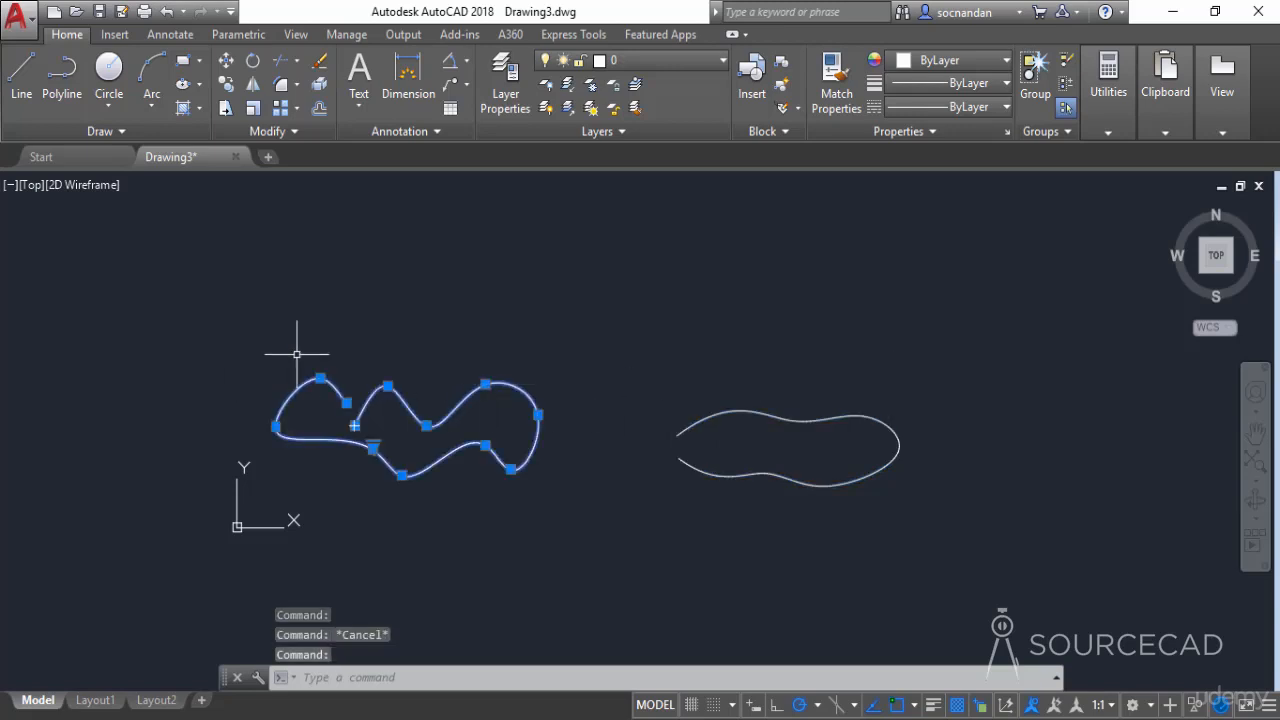
pyautogui.scroll(4, 372, 446)
pyautogui.moveTo(375, 446)
pyautogui.click(441, 482)
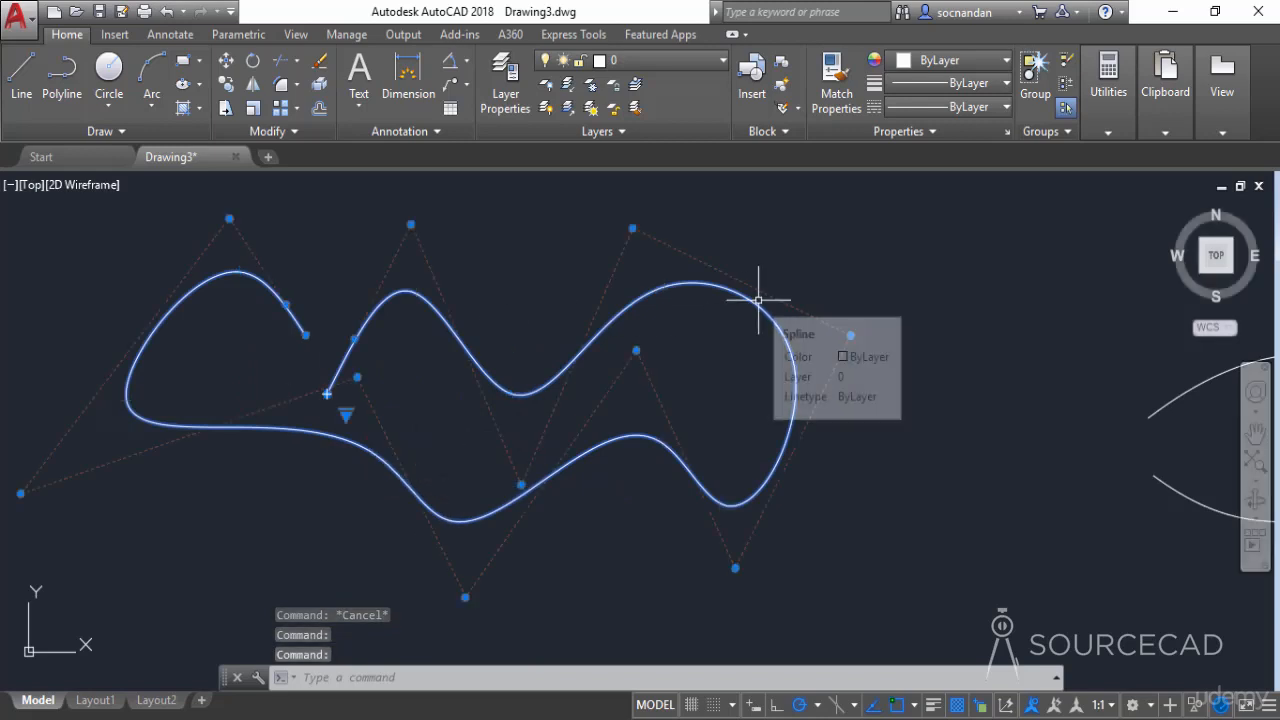
# - Reshape the wavy spline by stretching four control vertices: the far-right one up and outward, two upper ones up and left, and the lower-left one inward
pyautogui.scroll(-2, 746, 325)
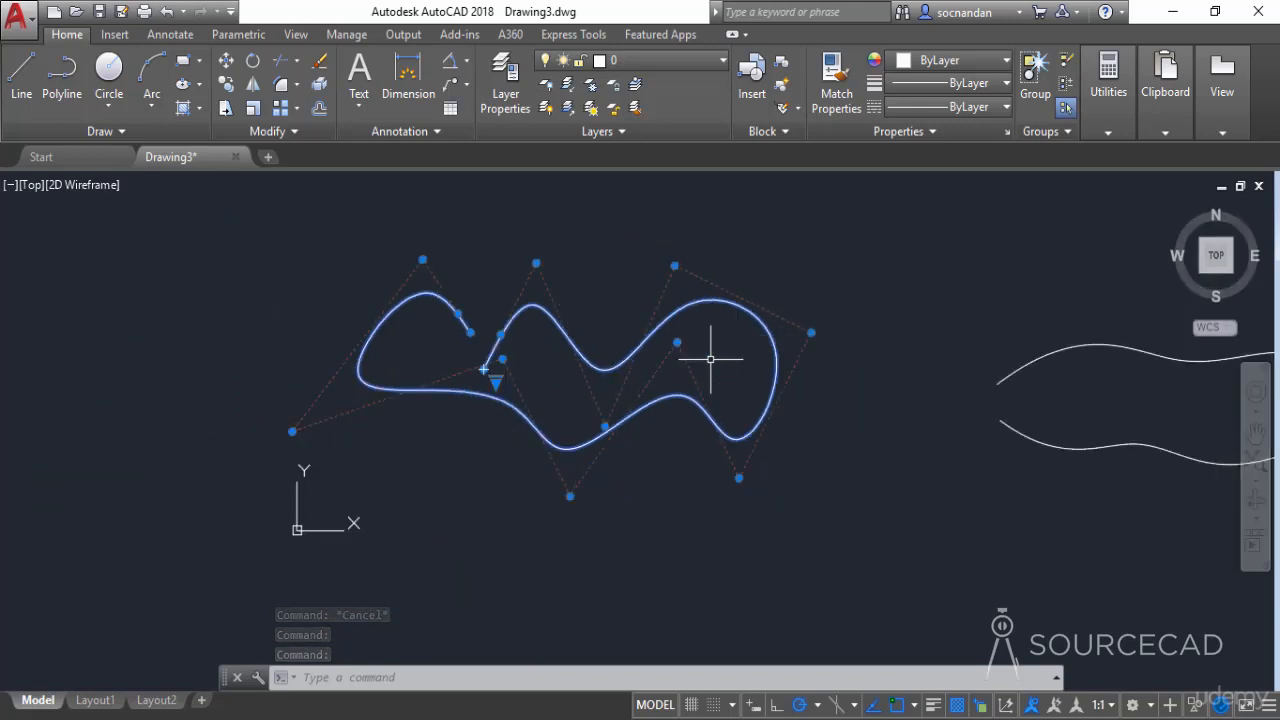
pyautogui.moveTo(734, 349); pyautogui.dragTo(629, 386, button='middle')
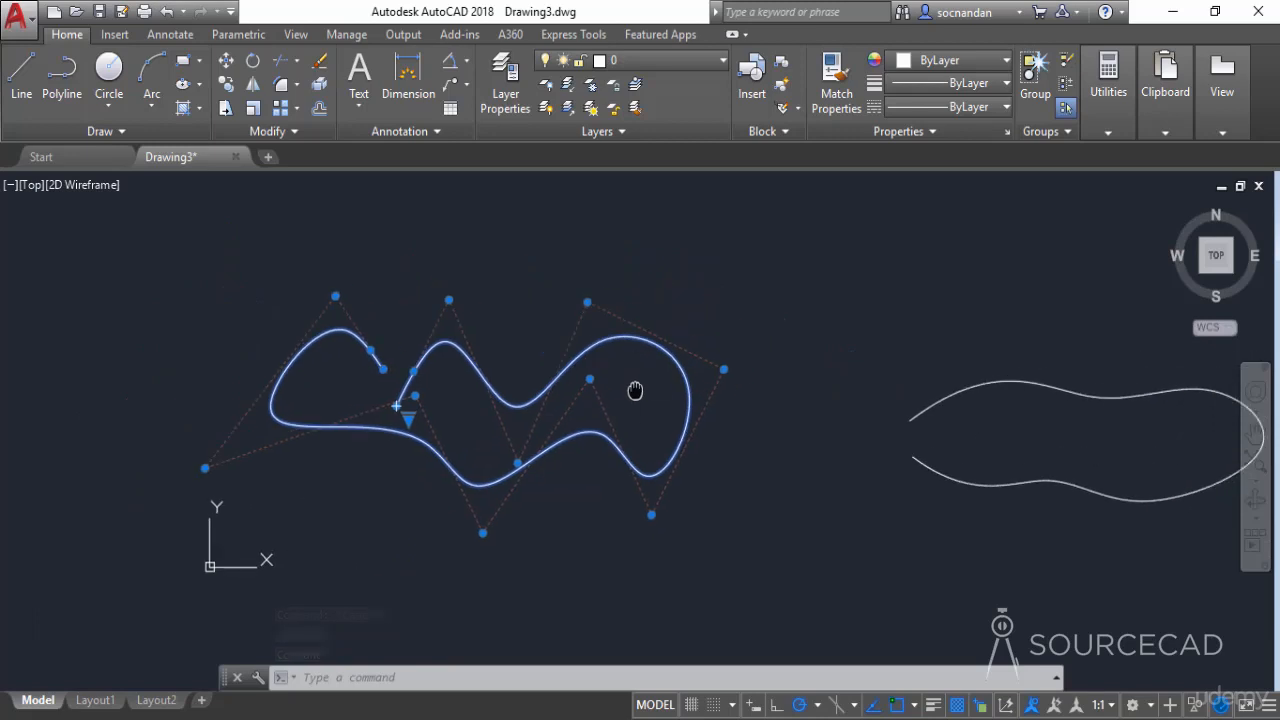
pyautogui.click(724, 369)
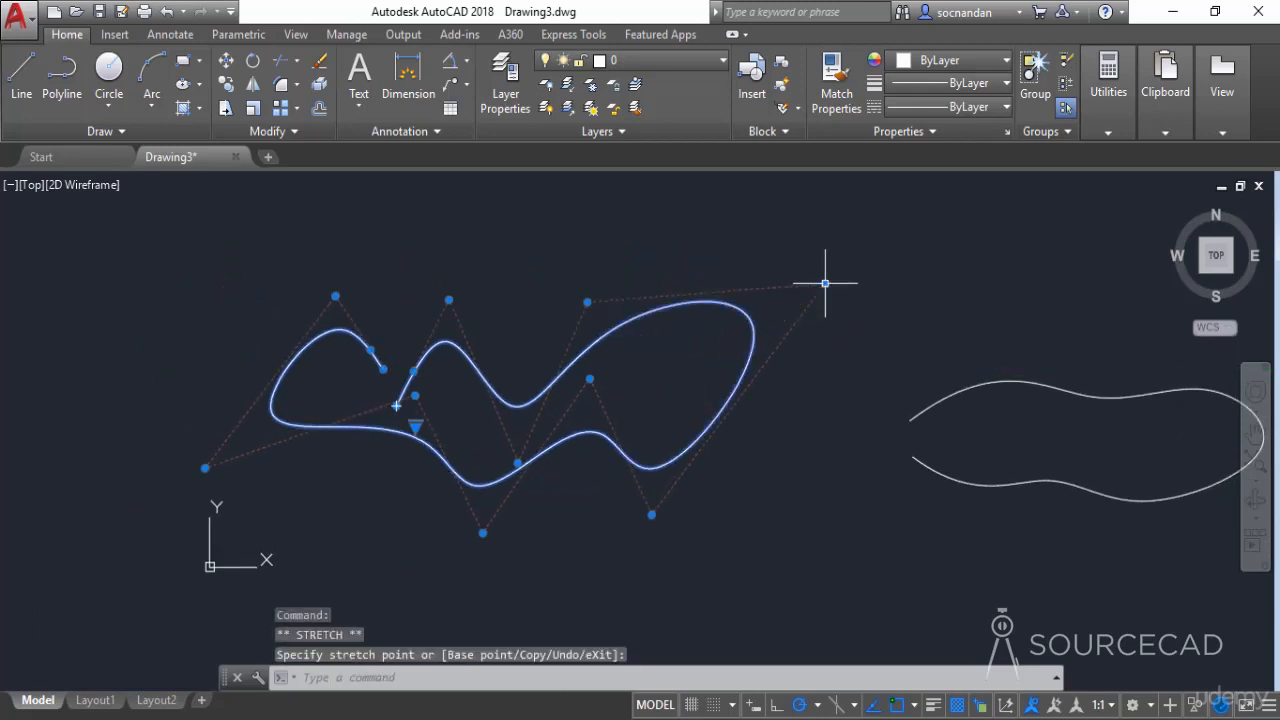
pyautogui.click(587, 300)
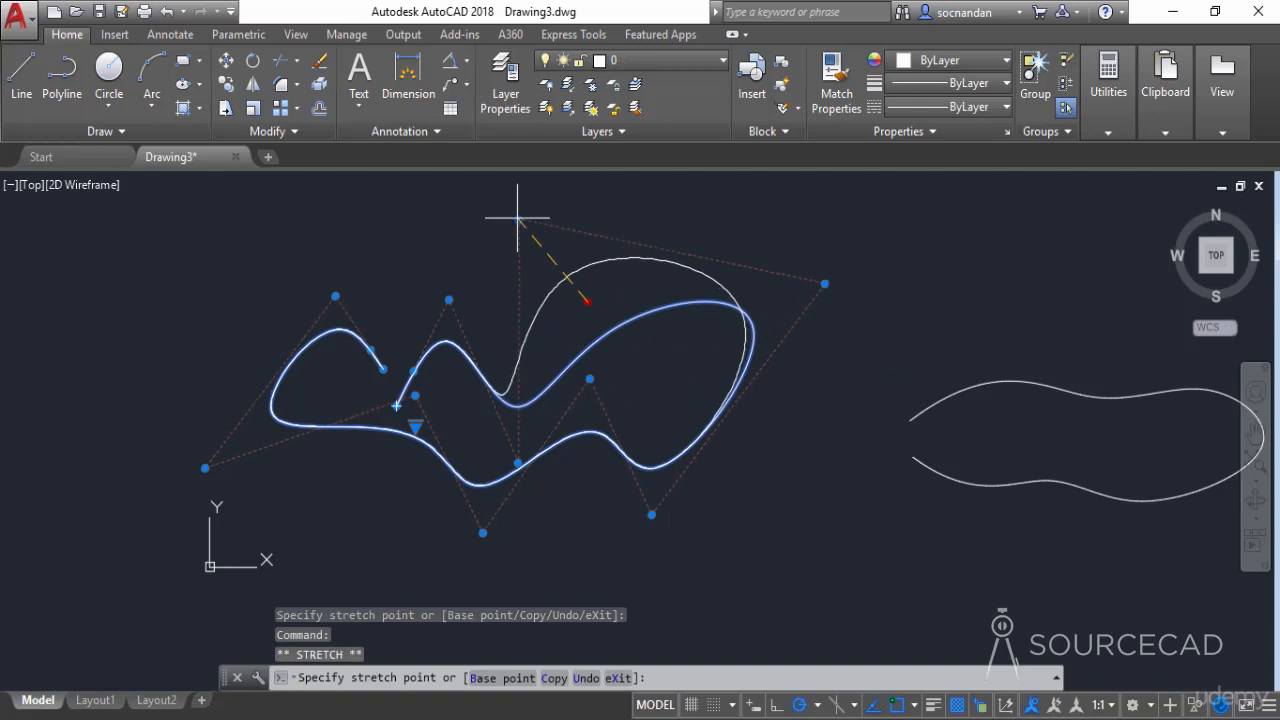
pyautogui.click(510, 209)
pyautogui.click(449, 298)
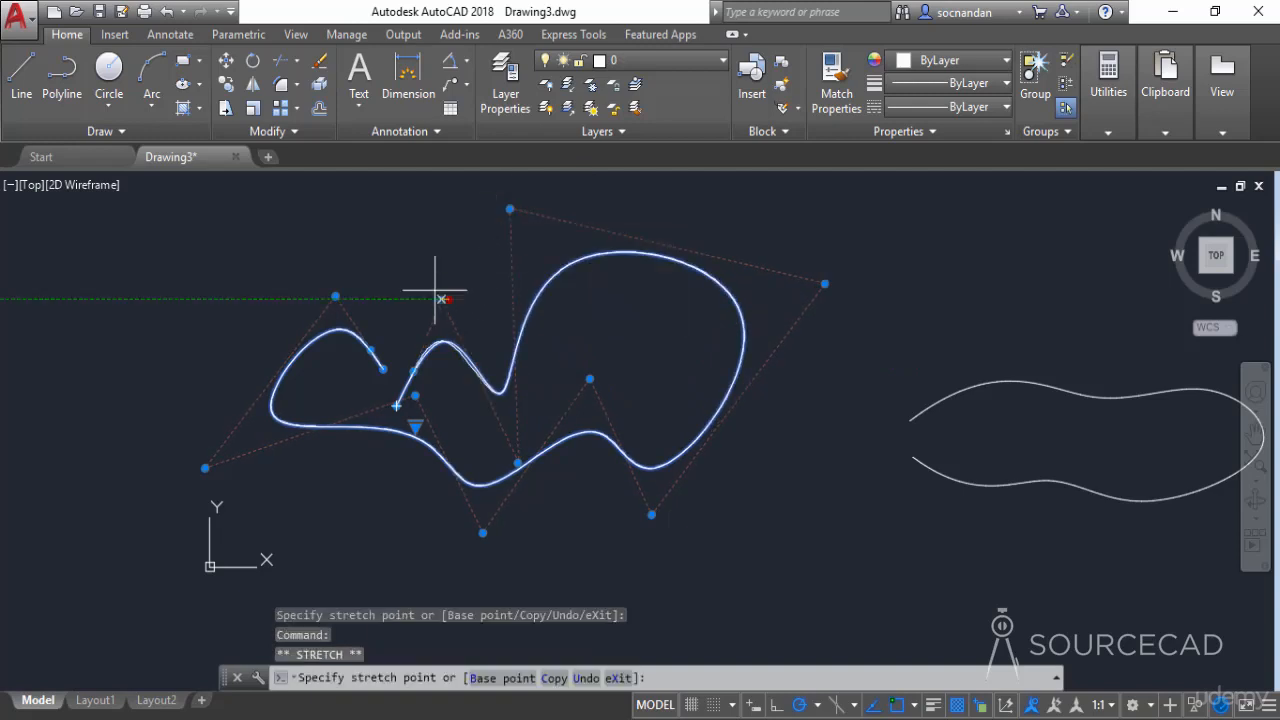
pyautogui.click(385, 236)
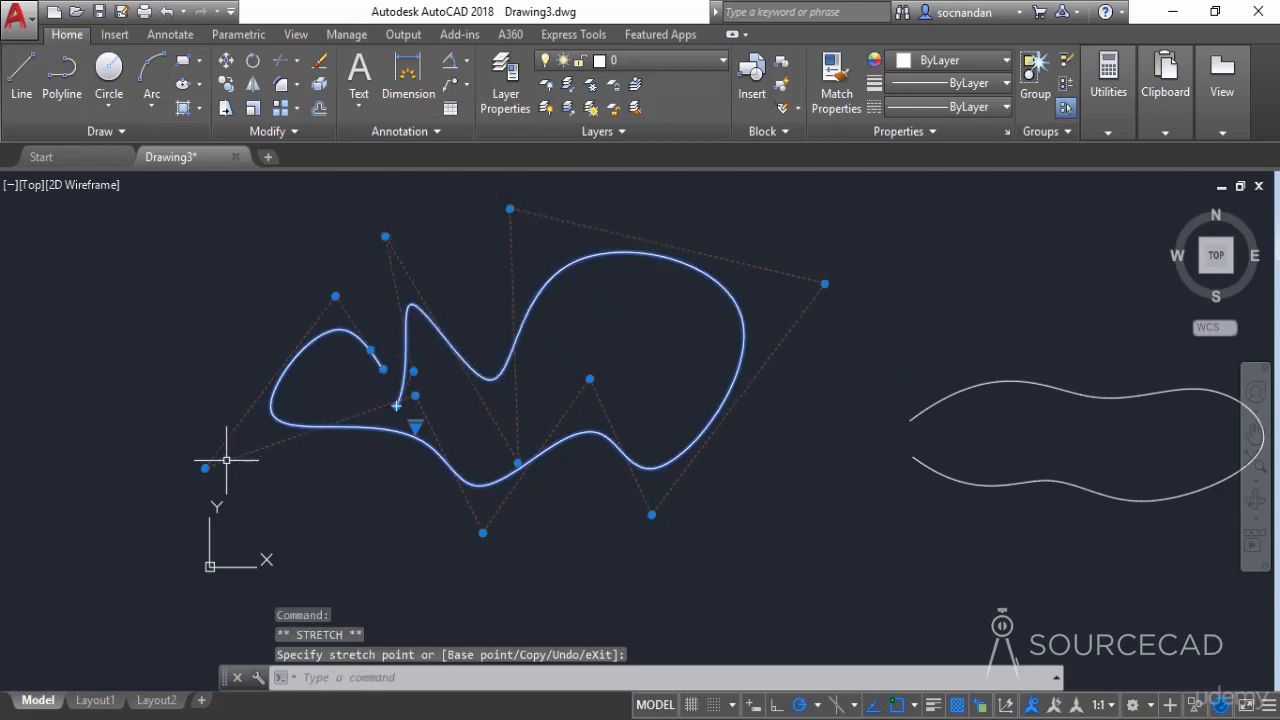
pyautogui.click(295, 468)
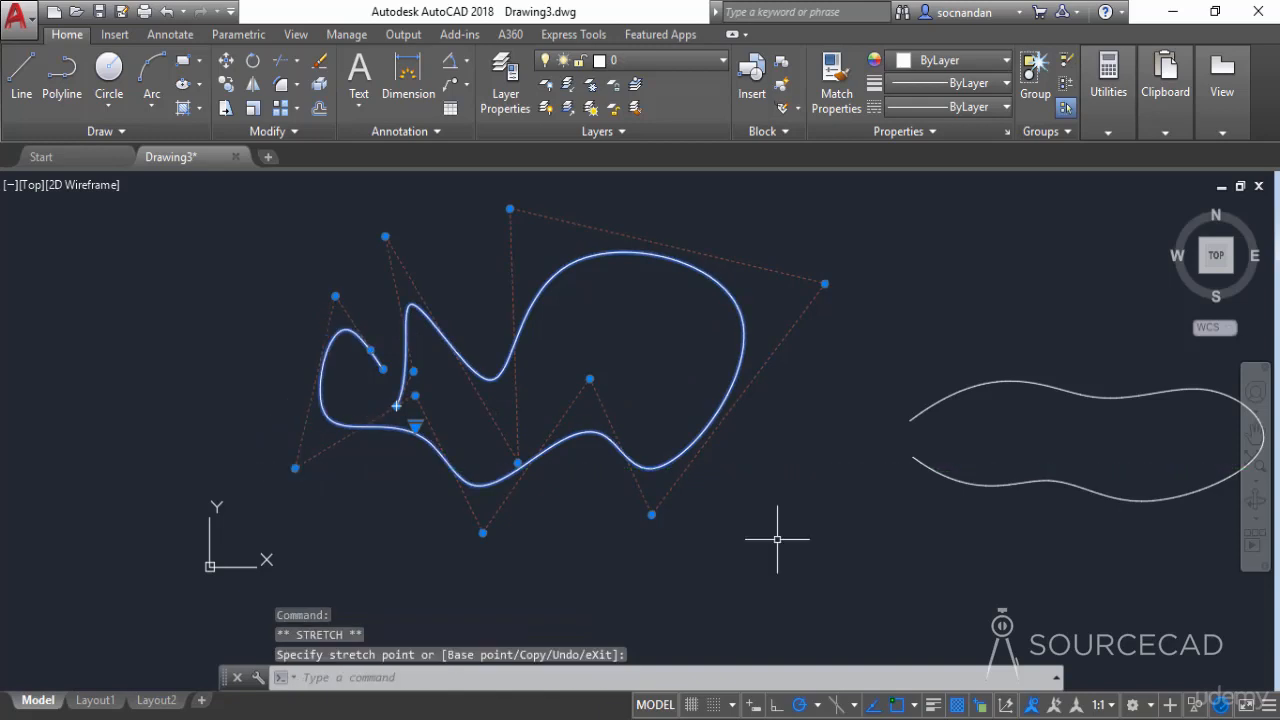
# - Reshape the right-hand spline by stretching three fit points: the upper middle one up, the lower left one down and outward, the lower right one inward; deselect both splines
pyautogui.moveTo(1057, 429); pyautogui.dragTo(783, 473, button='middle')
pyautogui.click(800, 434)
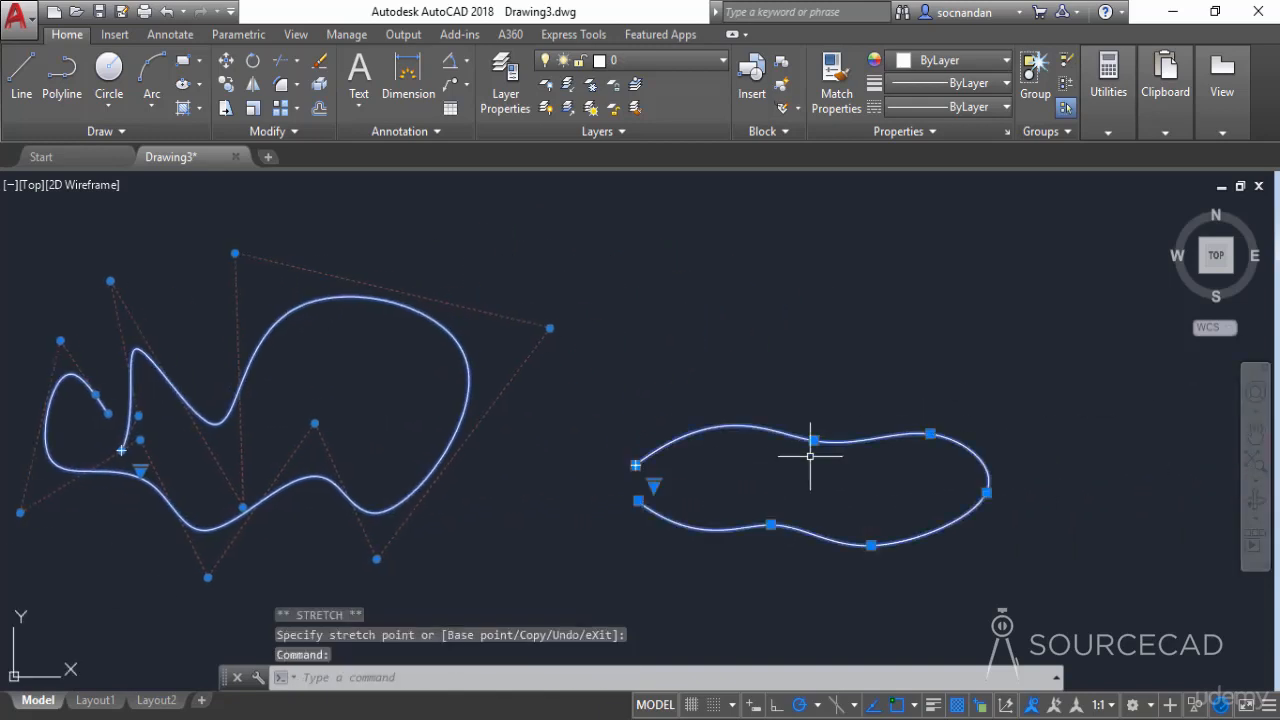
pyautogui.click(813, 440)
pyautogui.click(763, 340)
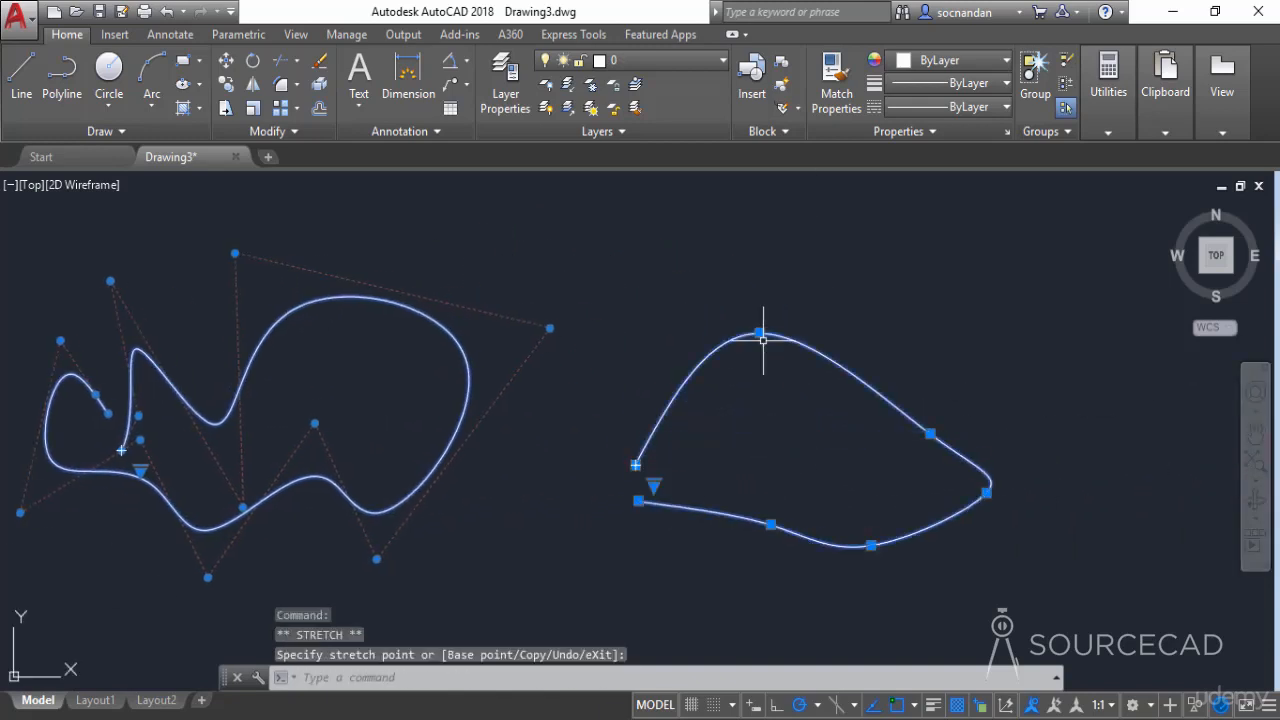
pyautogui.click(770, 524)
pyautogui.click(672, 583)
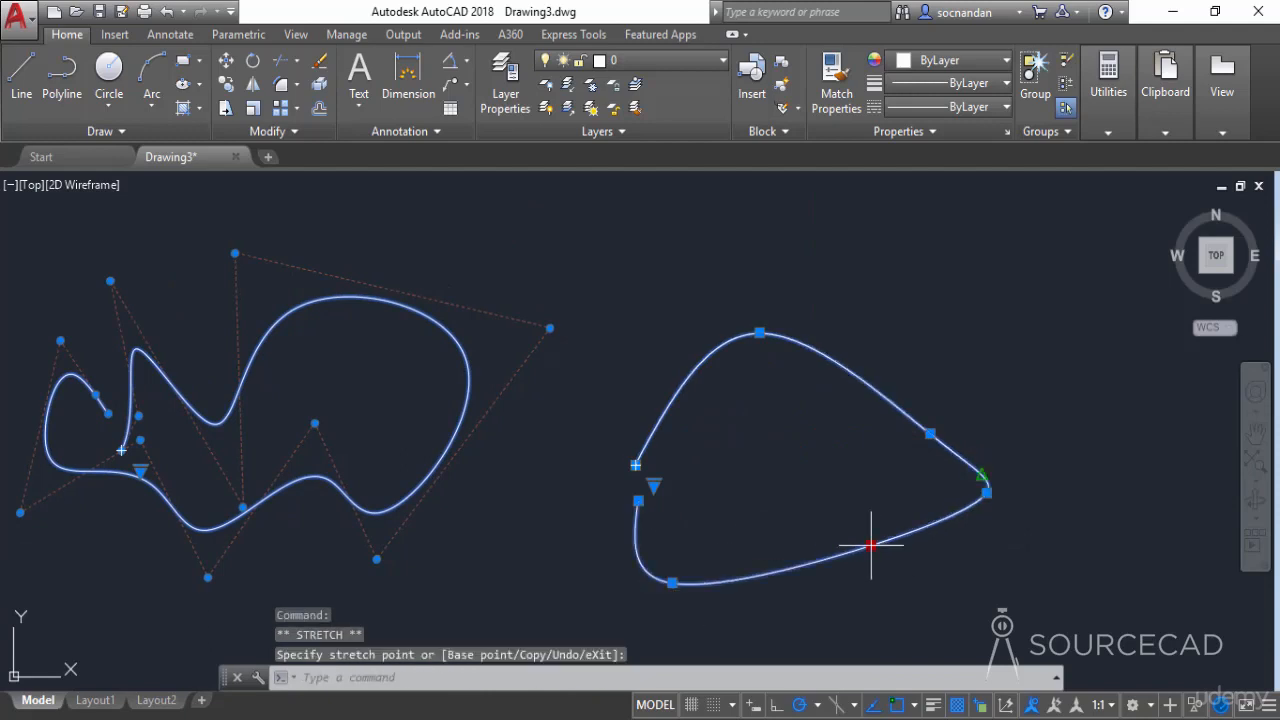
pyautogui.click(794, 457)
pyautogui.press('Escape')
pyautogui.scroll(-2, 842, 522)
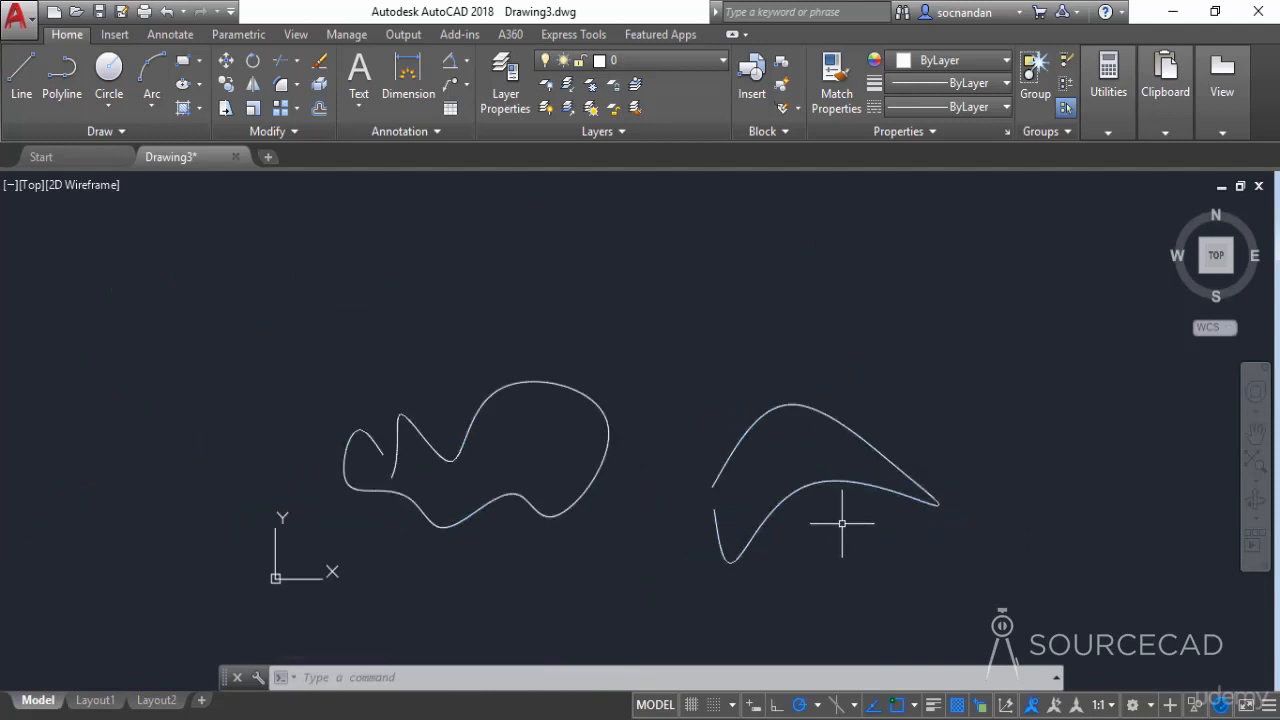